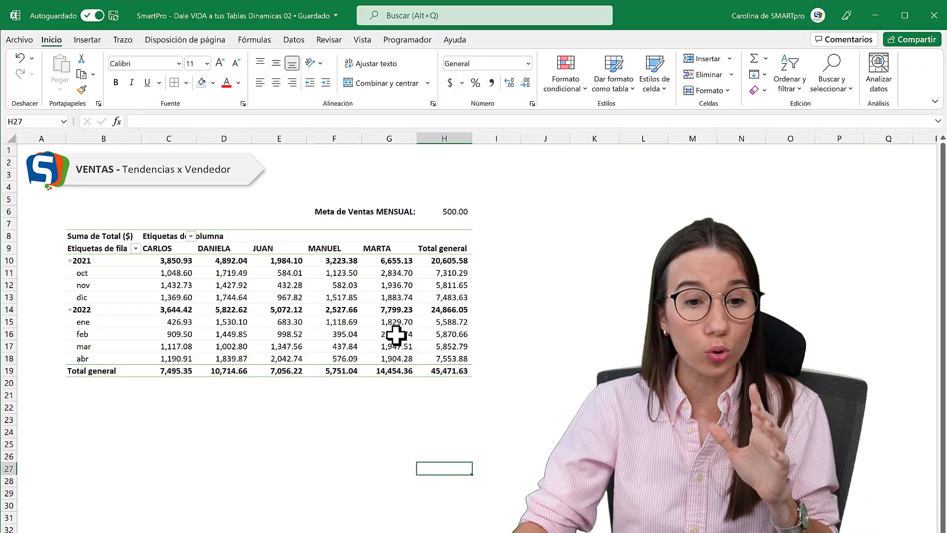
Select a value in the METAS de Ventas pivot table, where sales below 500.00 show red
{"action": "left_click", "coordinate": [396, 335]}
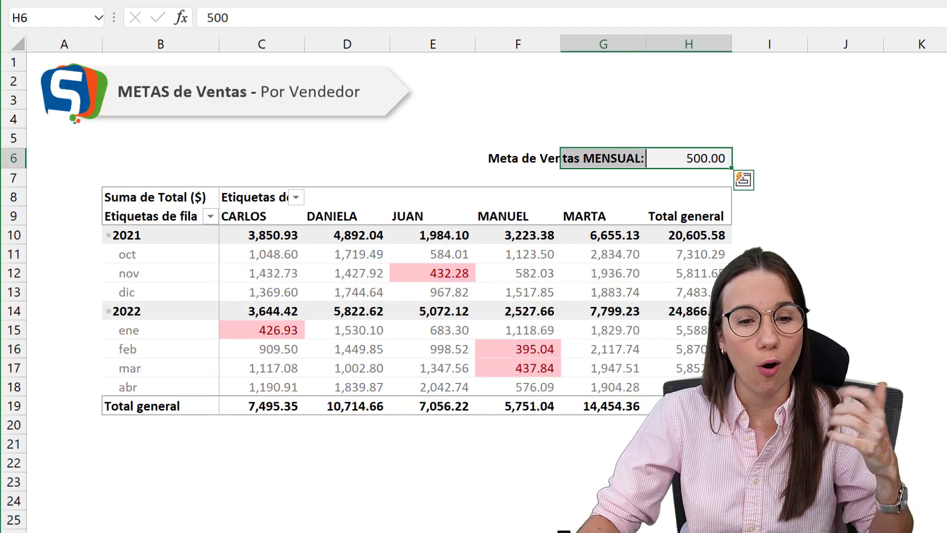
Deselect the goal cell to view the Tendencias x Vendedor pivot with green data bars
{"action": "left_click", "coordinate": [664, 515]}
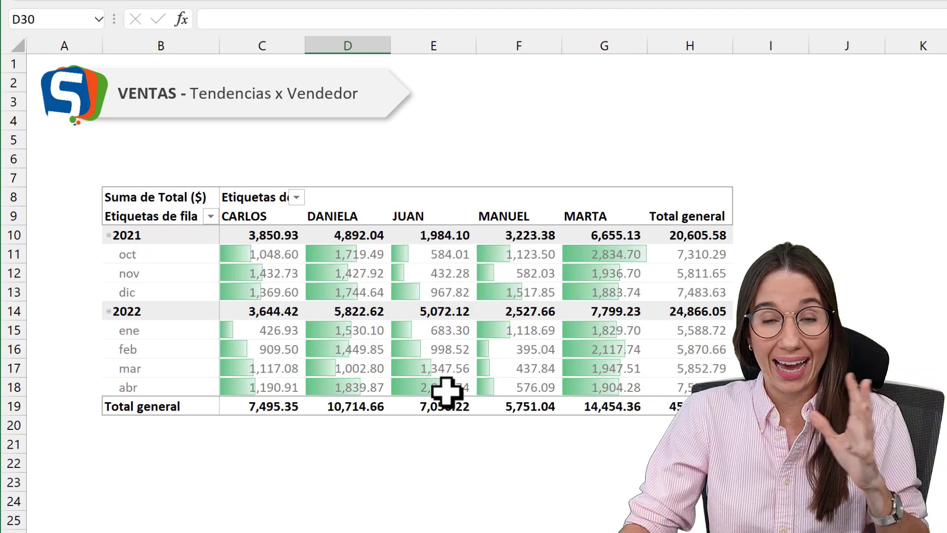
Compare the October, March, April and November values in the plain seller pivot table
{"action": "left_click", "coordinate": [435, 255]}
{"action": "left_click", "coordinate": [456, 374]}
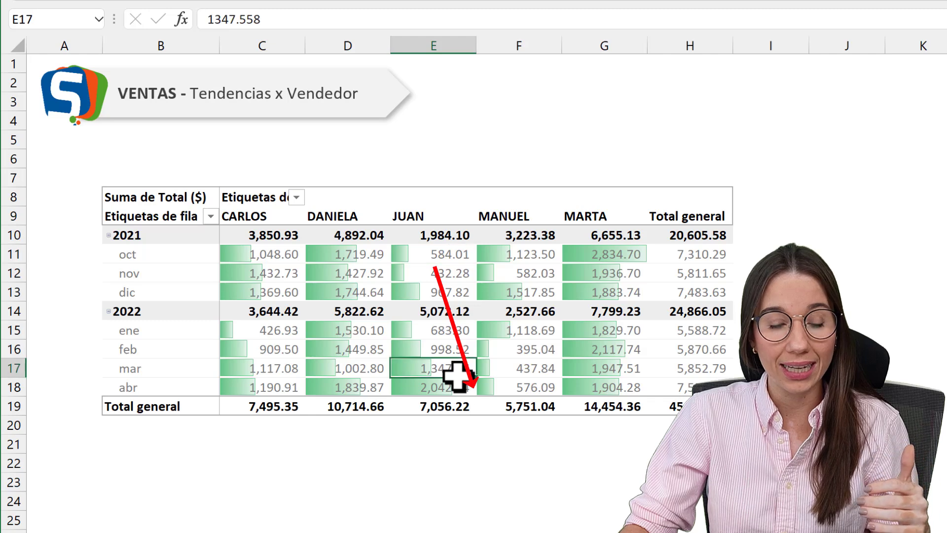
{"action": "left_click", "coordinate": [457, 385]}
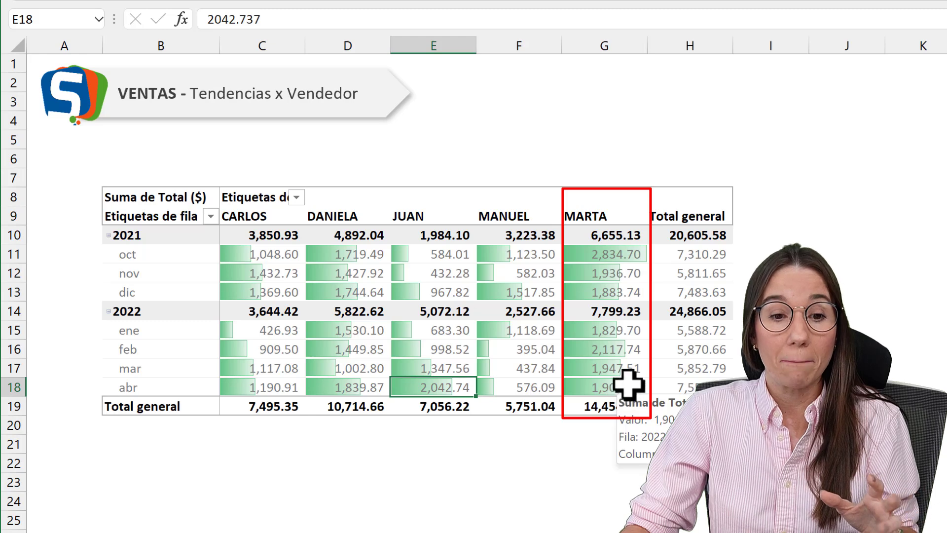
{"action": "left_click", "coordinate": [622, 274]}
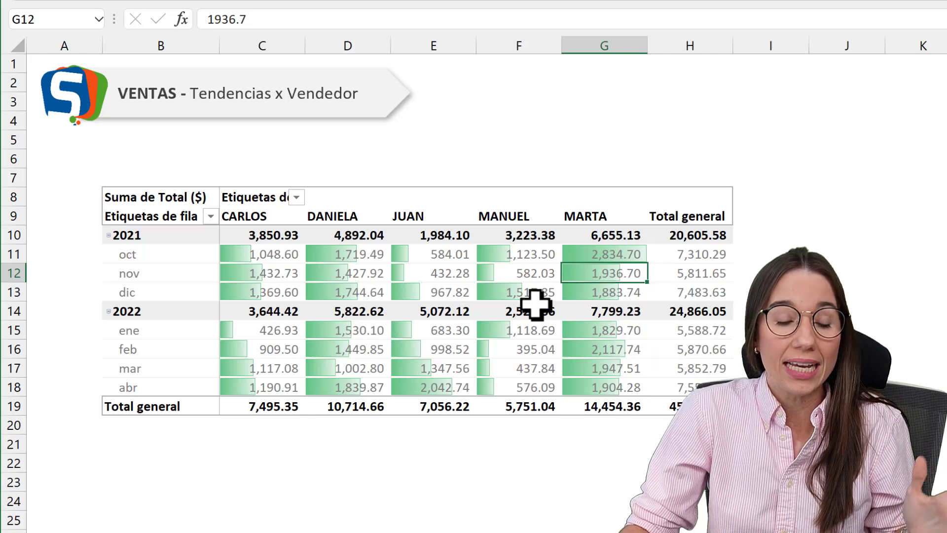
{"action": "left_click", "coordinate": [532, 250]}
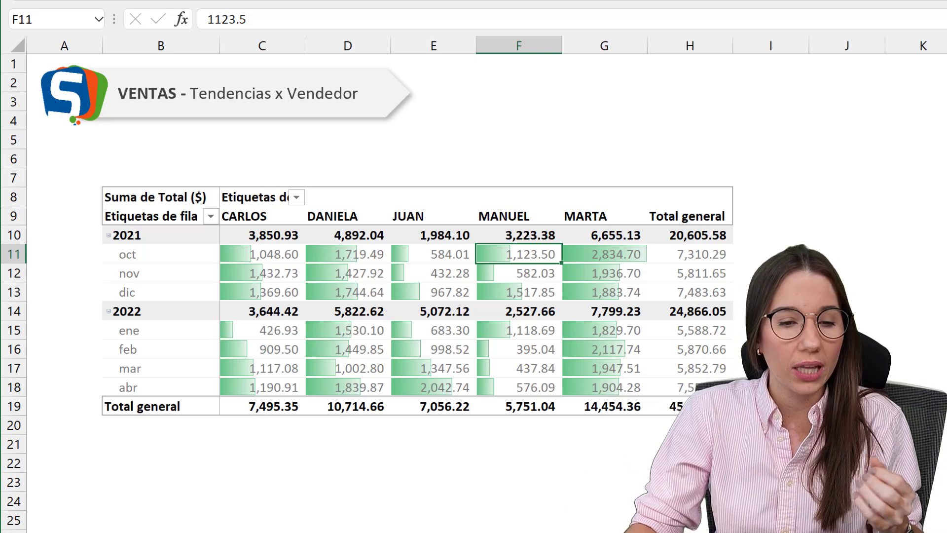
{"action": "left_click", "coordinate": [770, 501]}
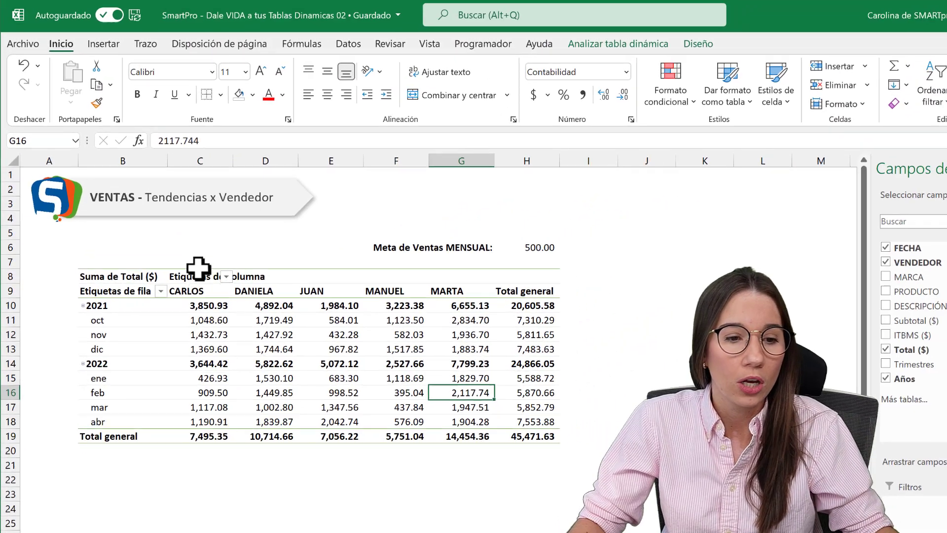
Apply a light grey PivotTable style to the sales pivot table
{"action": "left_click", "coordinate": [393, 337]}
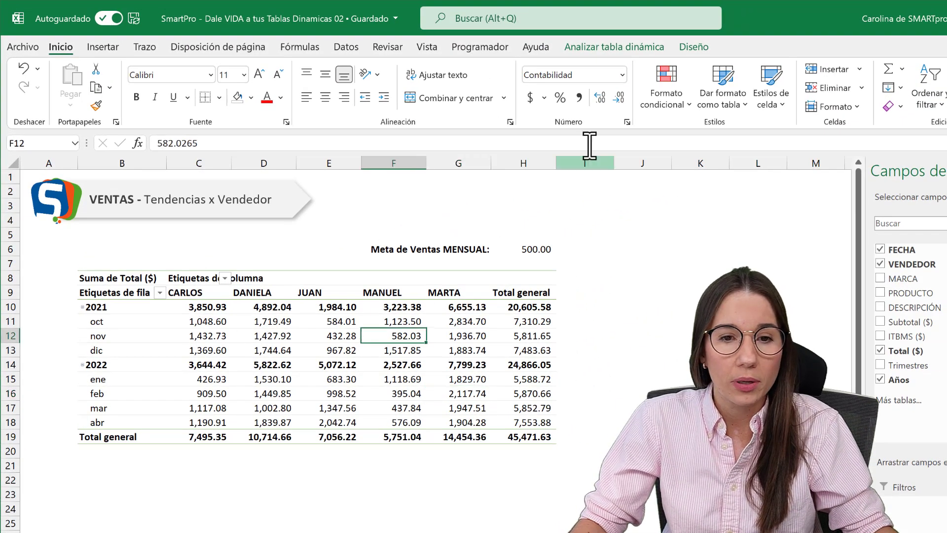
{"action": "left_click", "coordinate": [700, 48]}
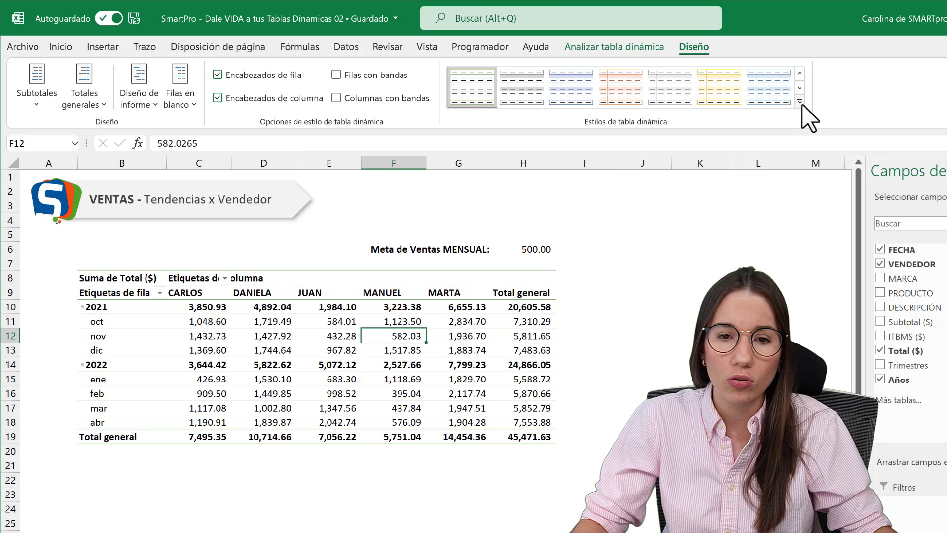
{"action": "left_click", "coordinate": [799, 101]}
{"action": "left_click", "coordinate": [682, 151]}
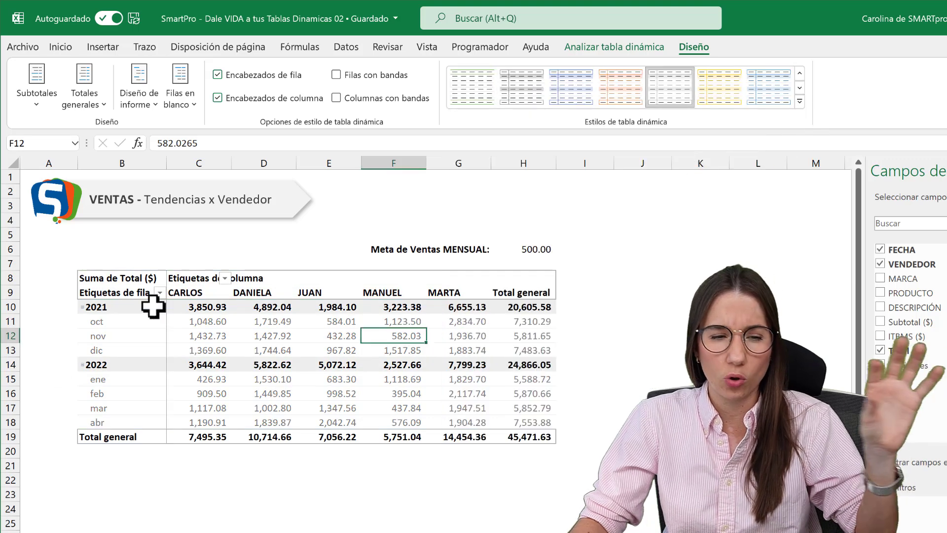
{"action": "left_click", "coordinate": [323, 334]}
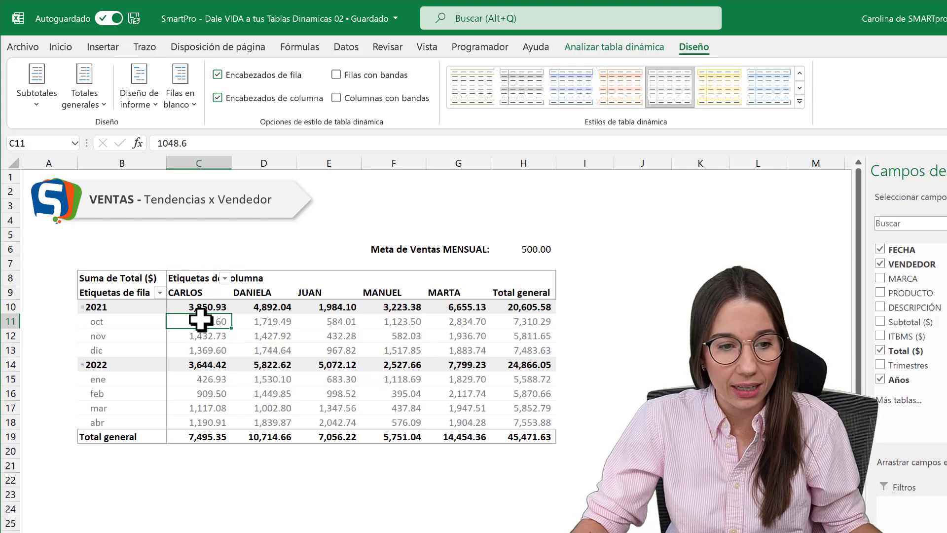
Add green gradient data bars to the monthly sales ranges C11:G13 and C15:G18
{"action": "left_click_drag", "start_coordinate": [328, 331], "coordinate": [467, 350]}
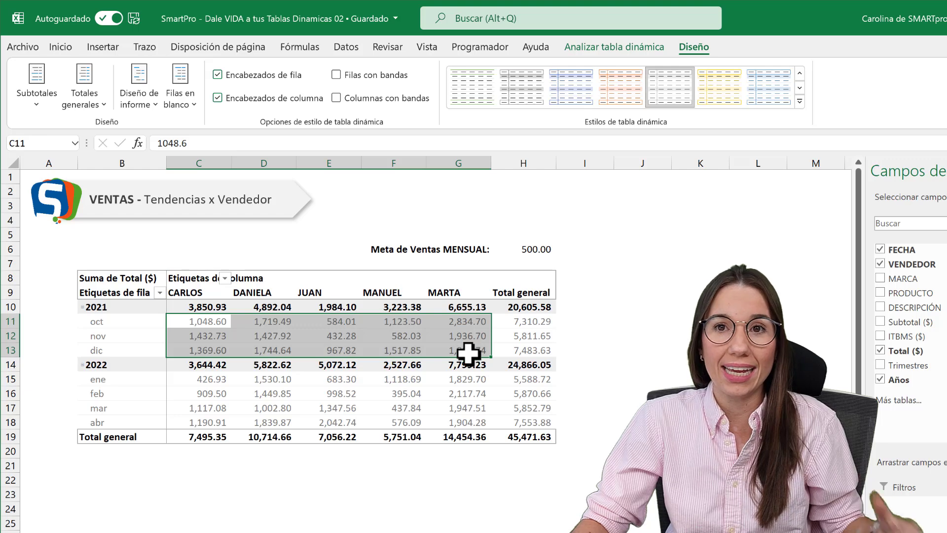
{"action": "left_click", "coordinate": [60, 46]}
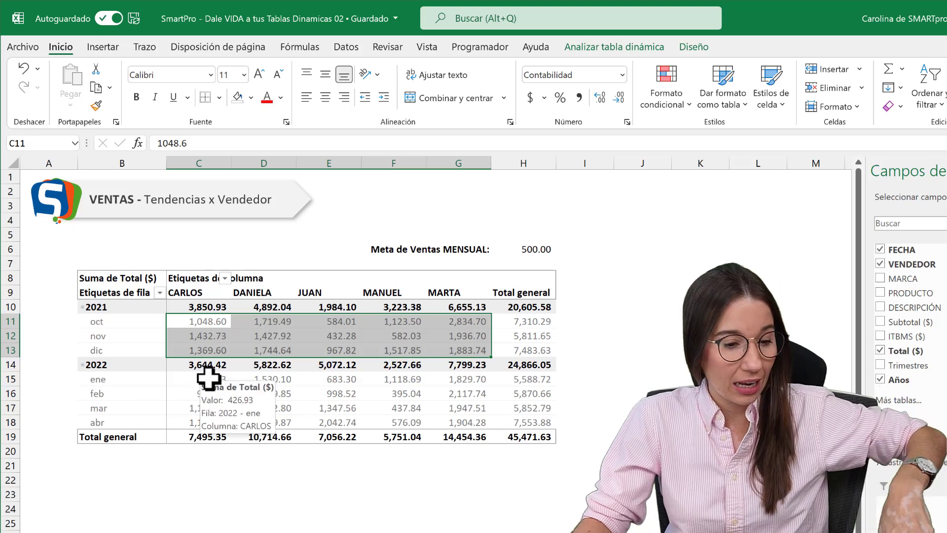
{"action": "left_click_drag", "start_coordinate": [200, 379], "coordinate": [463, 416]}
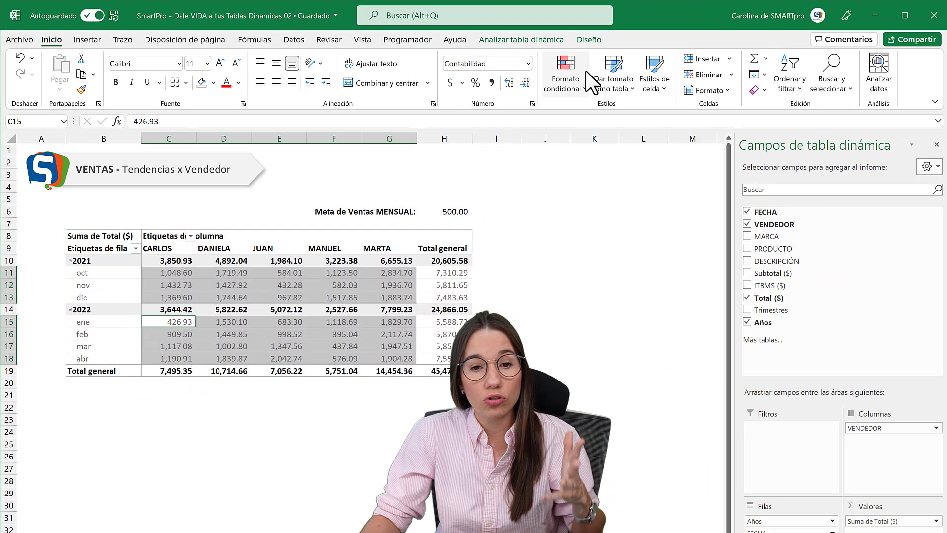
{"action": "left_click", "coordinate": [564, 84]}
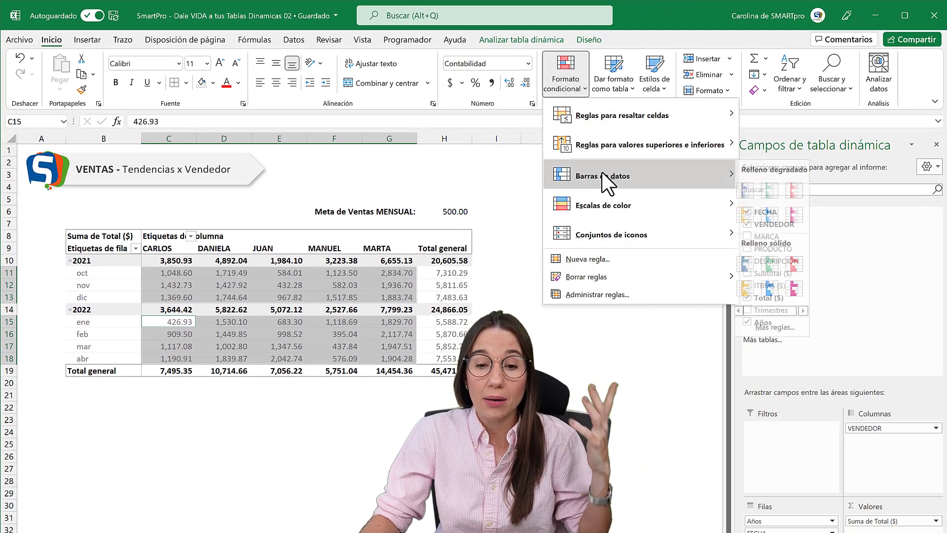
{"action": "mouse_move", "coordinate": [602, 176]}
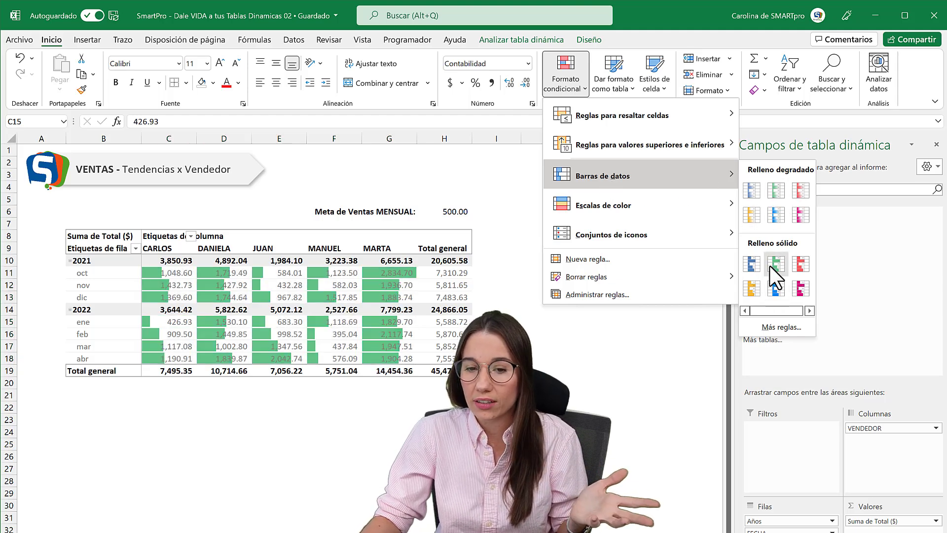
{"action": "left_click", "coordinate": [776, 190]}
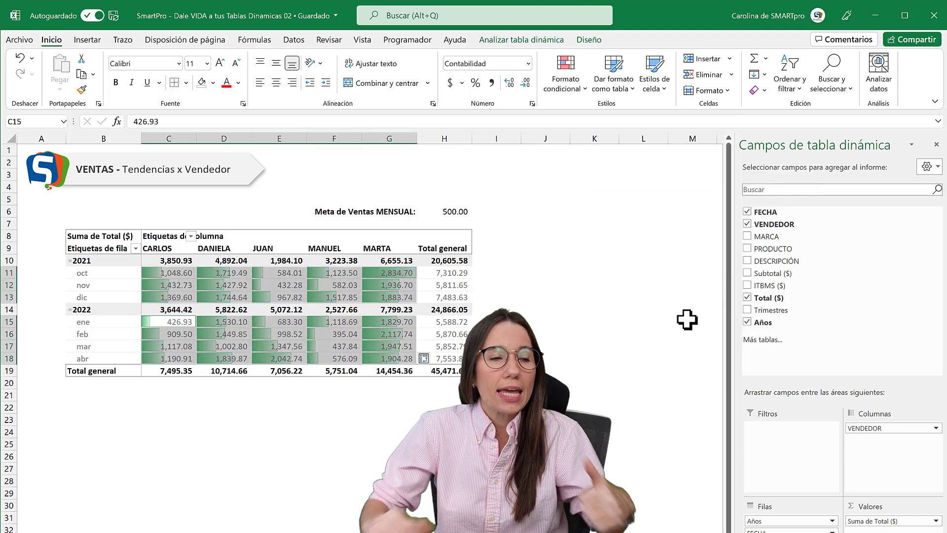
{"action": "left_click", "coordinate": [648, 297]}
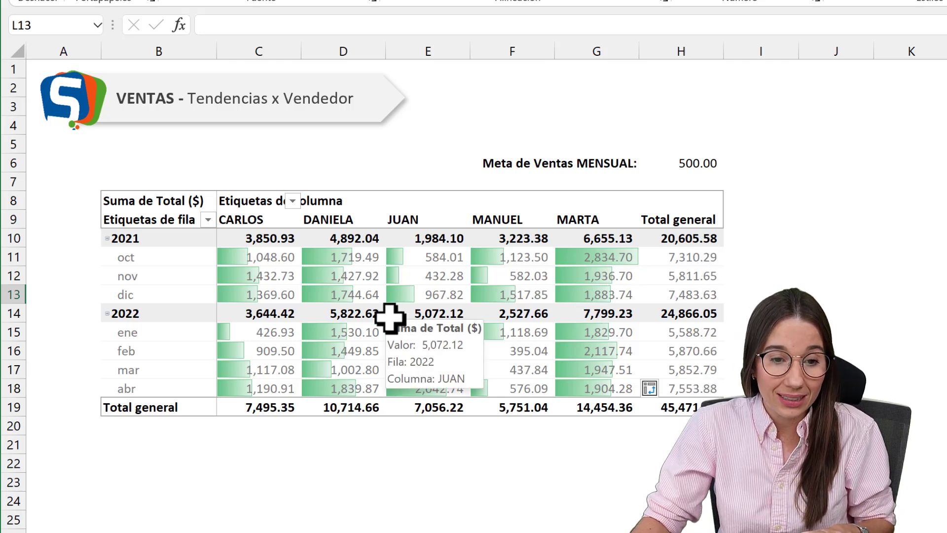
Undo the monthly bars and apply green gradient data bars to all values C10:H19
{"action": "key", "text": "ctrl+z"}
{"action": "left_click_drag", "start_coordinate": [275, 257], "coordinate": [684, 294]}
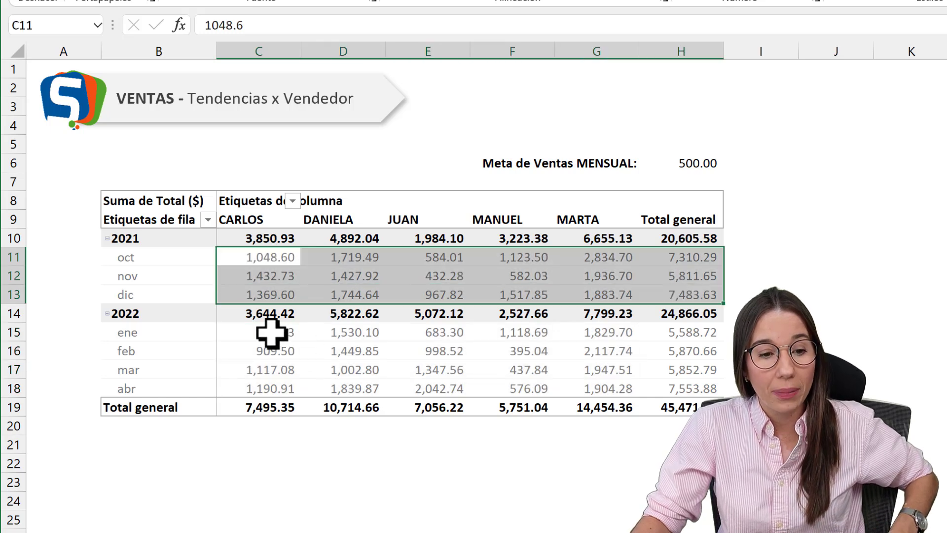
{"action": "mouse_move", "coordinate": [271, 333]}
{"action": "left_mouse_down"}
{"action": "mouse_move", "coordinate": [598, 359]}
{"action": "mouse_move", "coordinate": [696, 382]}
{"action": "left_mouse_up"}
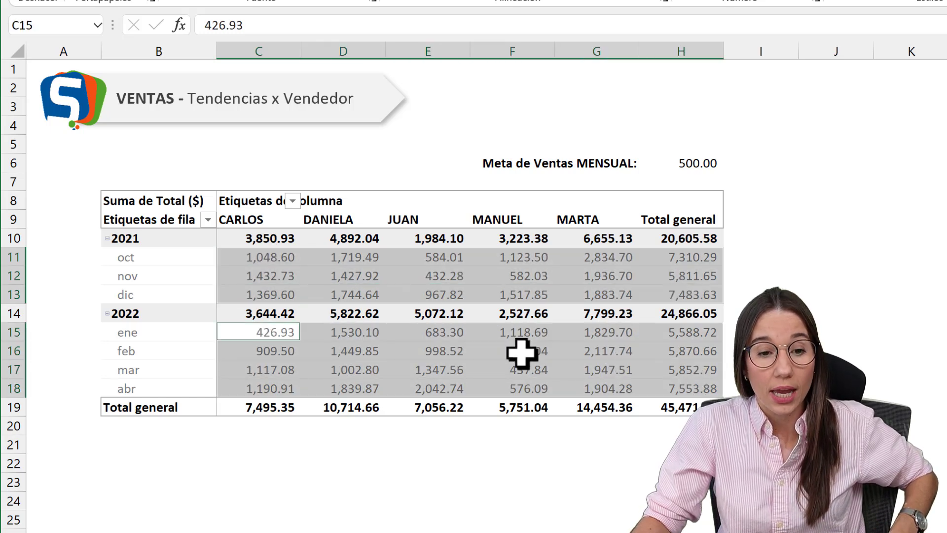
{"action": "left_click_drag", "start_coordinate": [255, 241], "coordinate": [693, 402]}
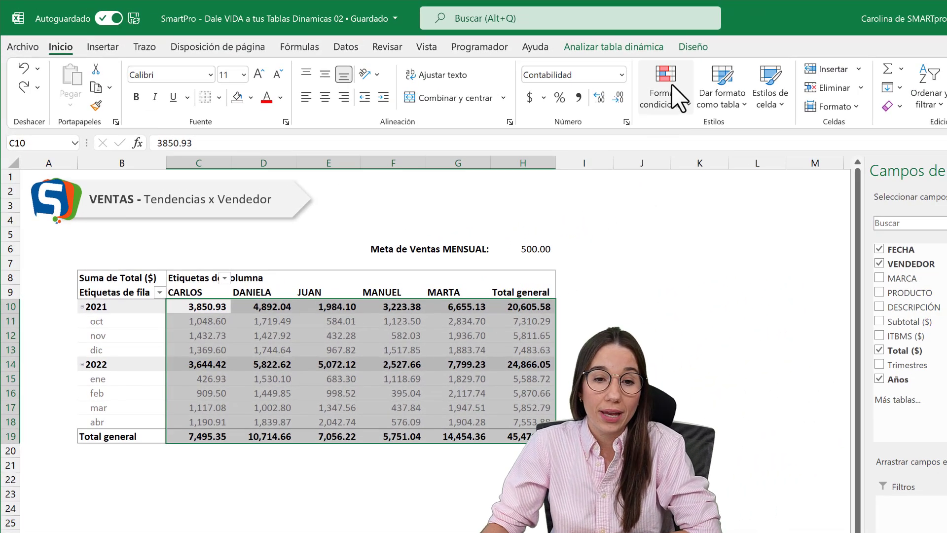
{"action": "left_click", "coordinate": [666, 86]}
{"action": "mouse_move", "coordinate": [708, 207]}
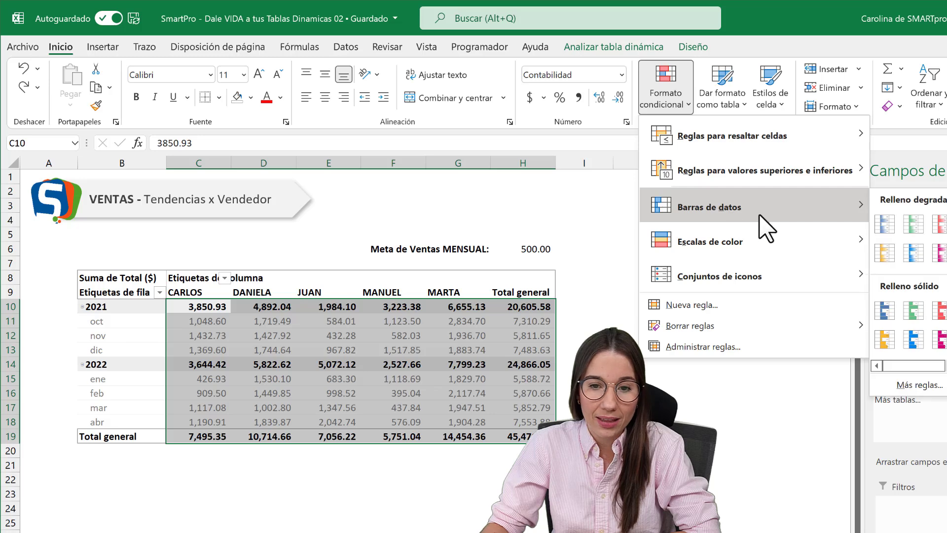
{"action": "left_click", "coordinate": [910, 226]}
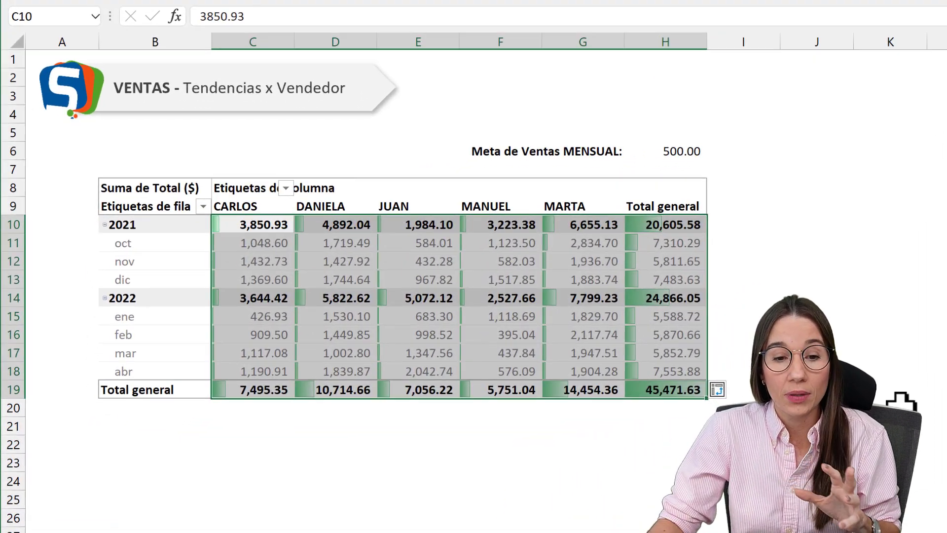
{"action": "left_click", "coordinate": [901, 402]}
Inspect the barred values, including the 45,471.63 grand total, then undo the table-wide bars
{"action": "left_click", "coordinate": [692, 395]}
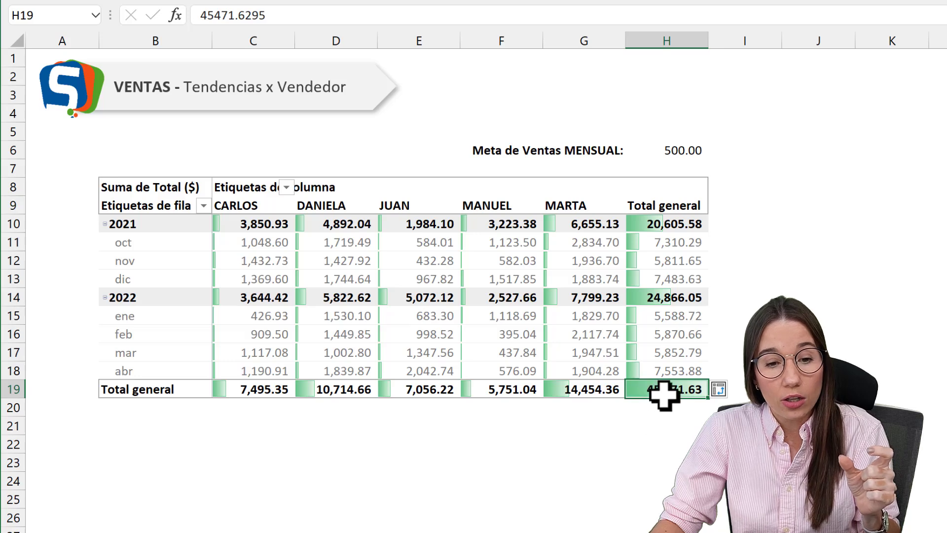
{"action": "left_click_drag", "start_coordinate": [664, 394], "coordinate": [244, 217]}
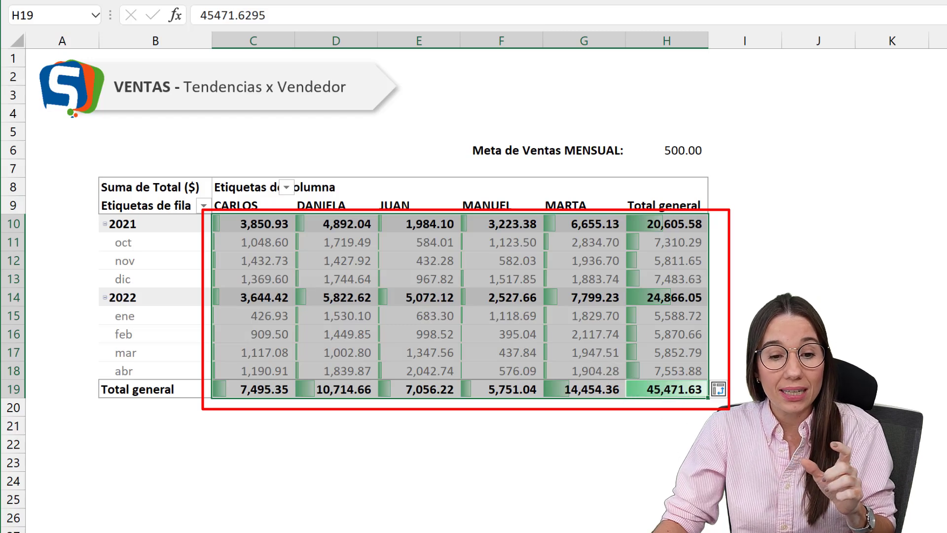
{"action": "left_click", "coordinate": [663, 446]}
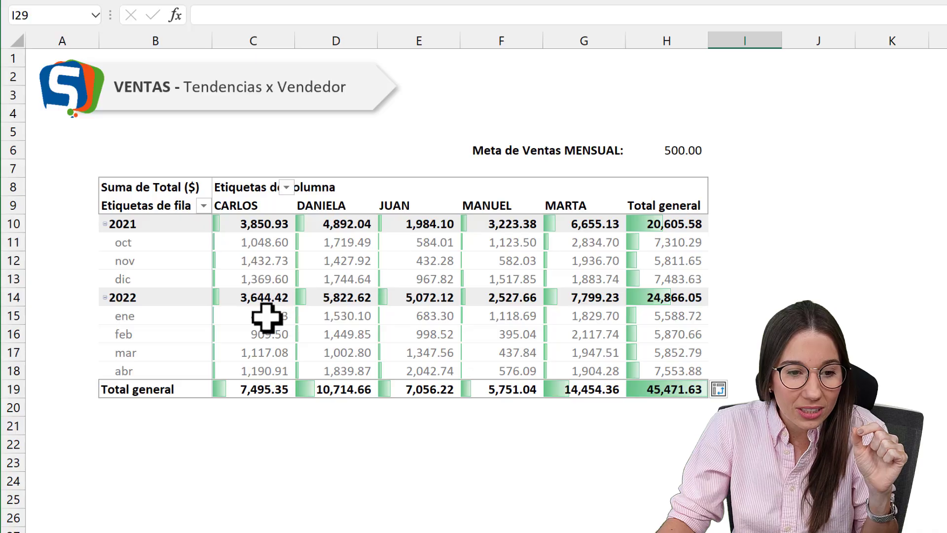
{"action": "left_click", "coordinate": [267, 317]}
{"action": "left_click", "coordinate": [509, 334]}
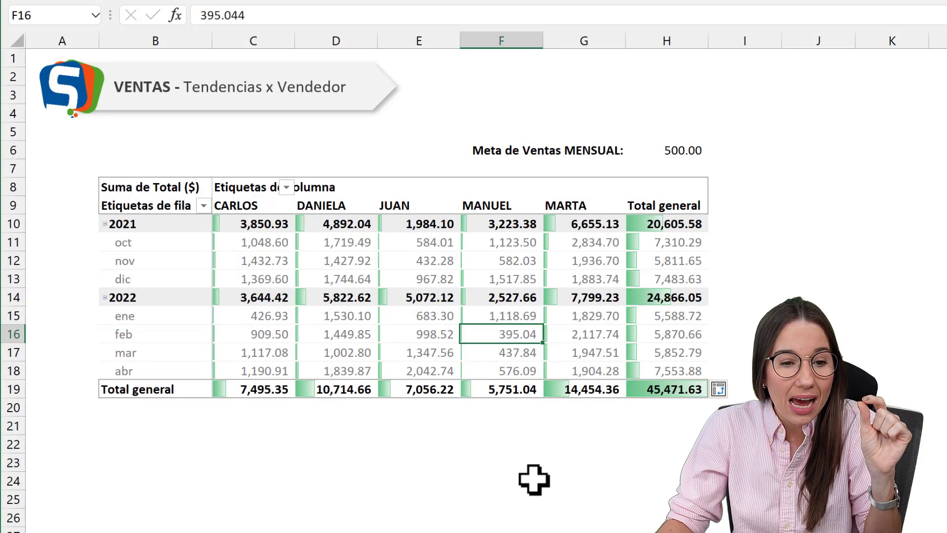
{"action": "left_click", "coordinate": [531, 478]}
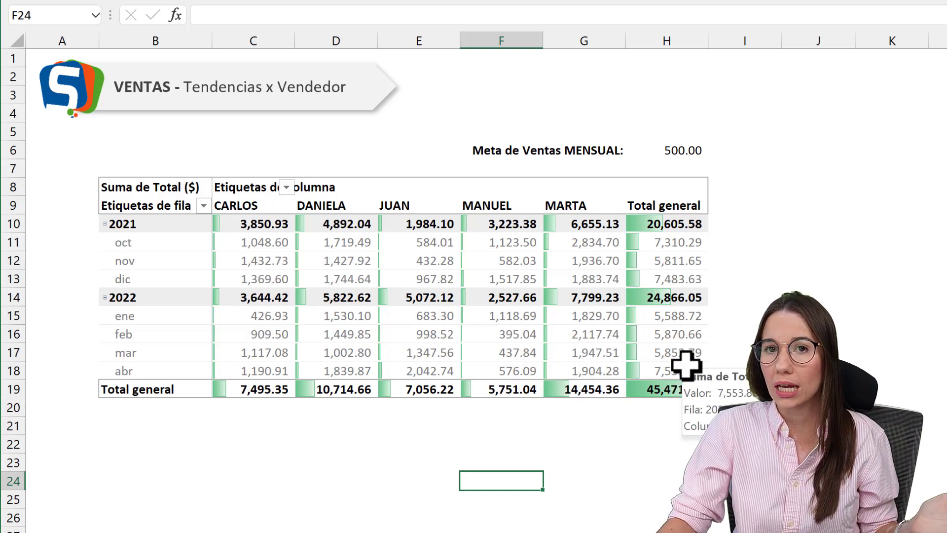
{"action": "left_click_drag", "start_coordinate": [554, 346], "coordinate": [554, 334]}
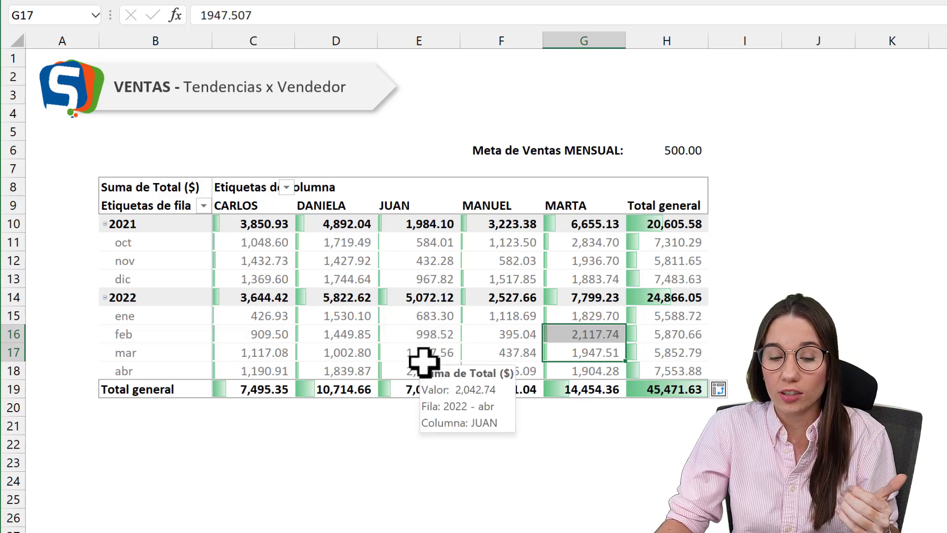
{"action": "key", "text": "ctrl+z"}
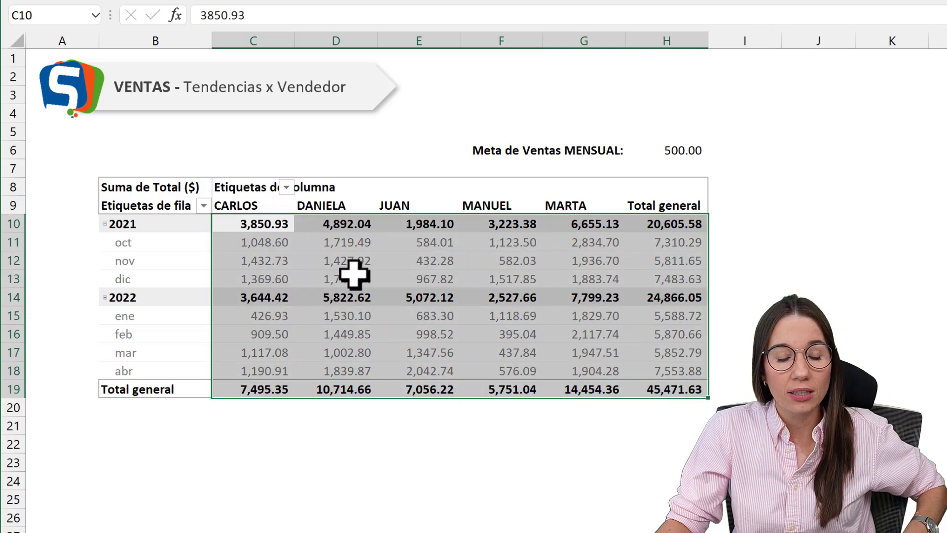
Apply green gradient data bars to the 2021 and 2022 monthly sales, extended to all FECHA/VENDEDOR values
{"action": "left_click_drag", "start_coordinate": [264, 245], "coordinate": [580, 277]}
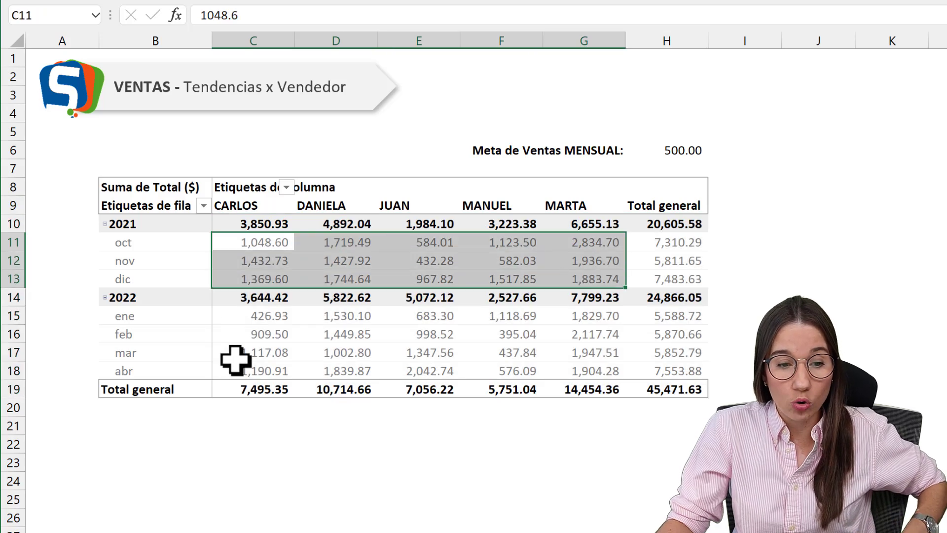
{"action": "left_click_drag", "start_coordinate": [252, 316], "coordinate": [572, 364]}
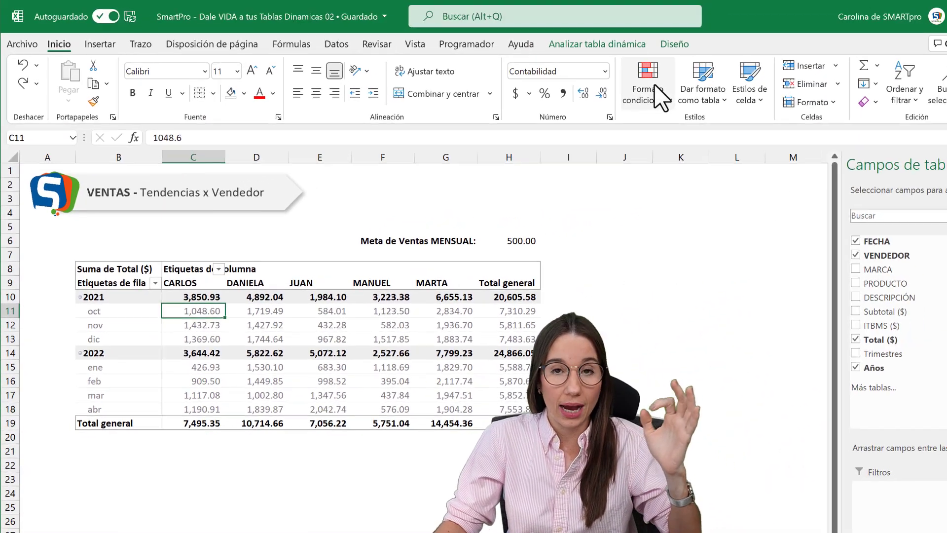
{"action": "left_click", "coordinate": [644, 87]}
{"action": "mouse_move", "coordinate": [691, 200]}
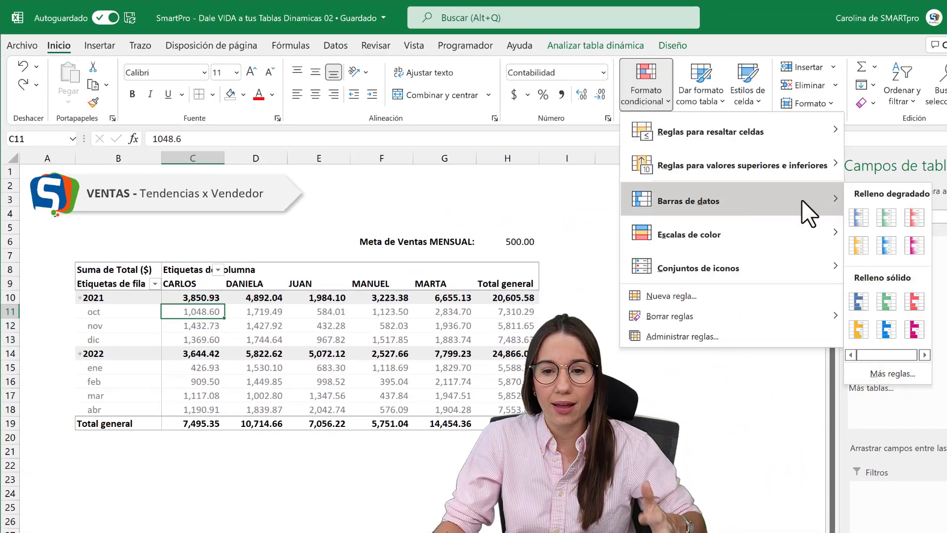
{"action": "left_click", "coordinate": [890, 218]}
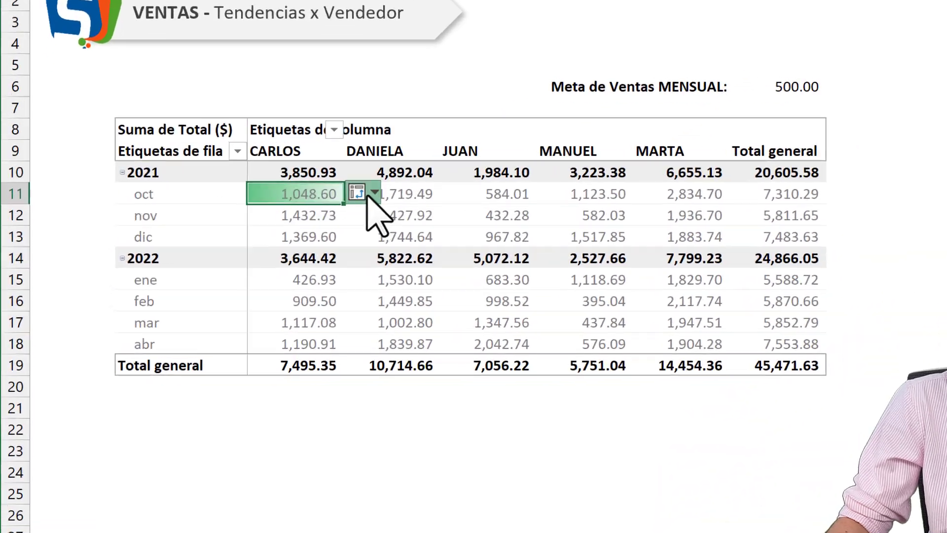
{"action": "left_click", "coordinate": [313, 247]}
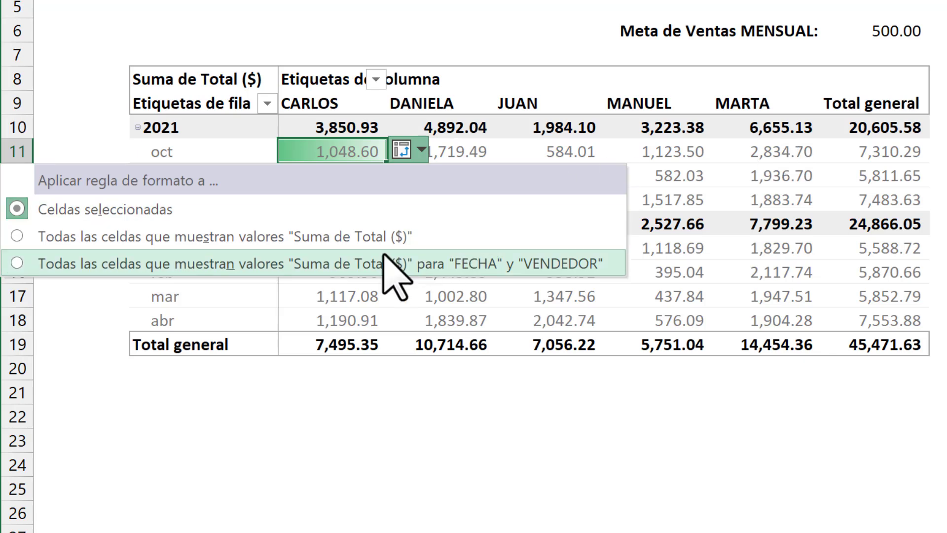
{"action": "left_click", "coordinate": [440, 268]}
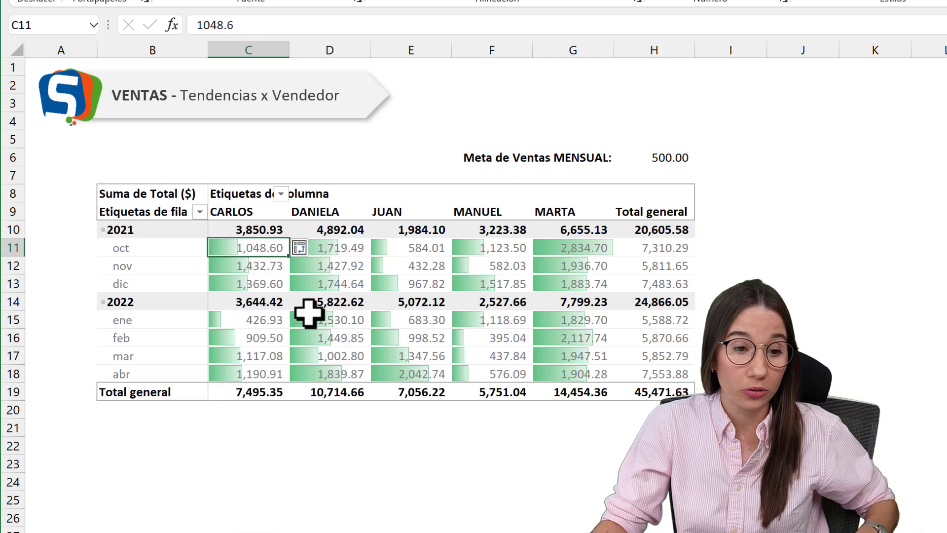
Undo the table-wide bars and add one green data bar to CARLOS's October cell, 1,048.60
{"action": "left_click_drag", "start_coordinate": [544, 290], "coordinate": [566, 281]}
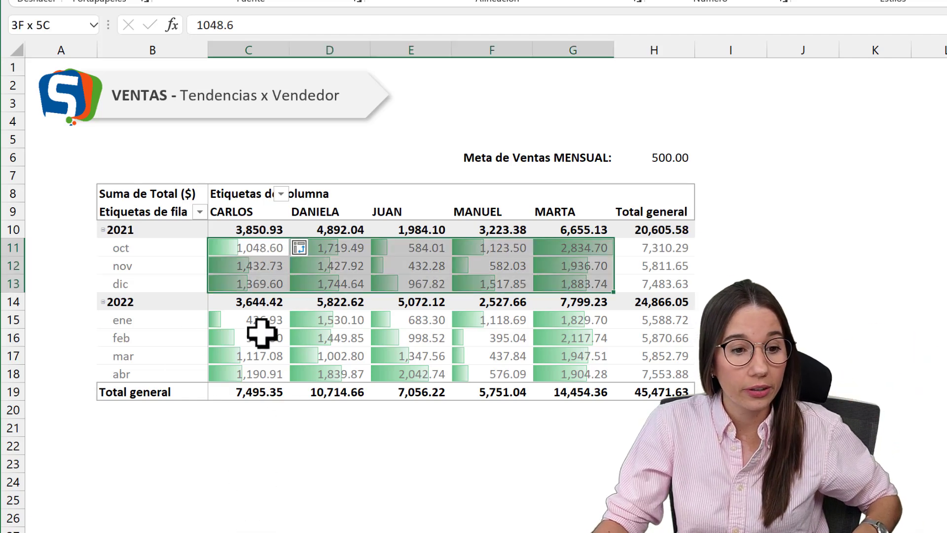
{"action": "left_click_drag", "start_coordinate": [259, 323], "coordinate": [571, 370]}
{"action": "left_click_drag", "start_coordinate": [230, 435], "coordinate": [650, 529]}
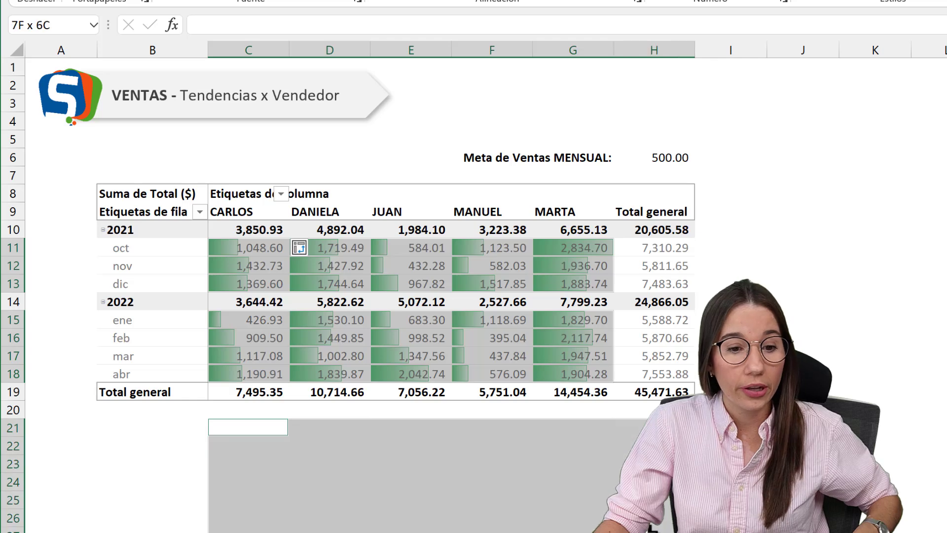
{"action": "left_click", "coordinate": [492, 532]}
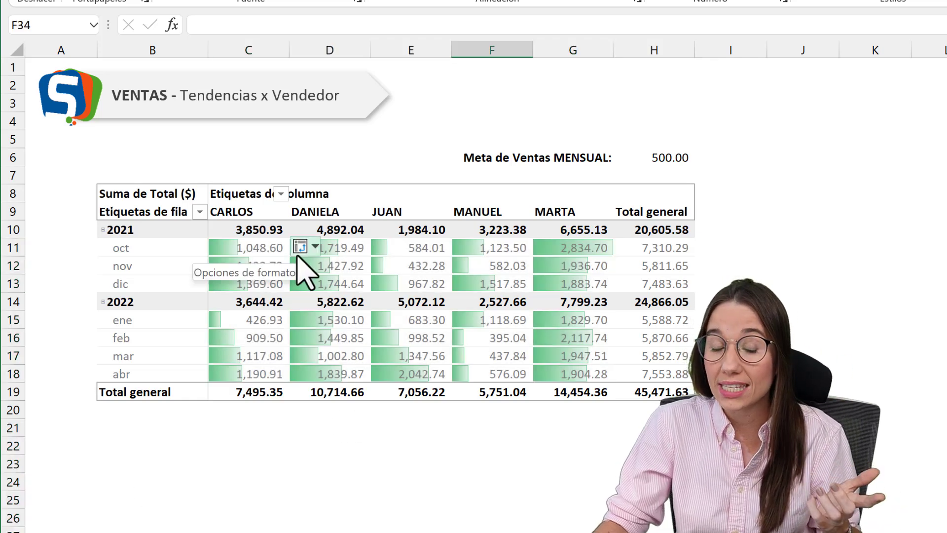
{"action": "left_click", "coordinate": [339, 270]}
{"action": "key", "text": "ctrl+z"}
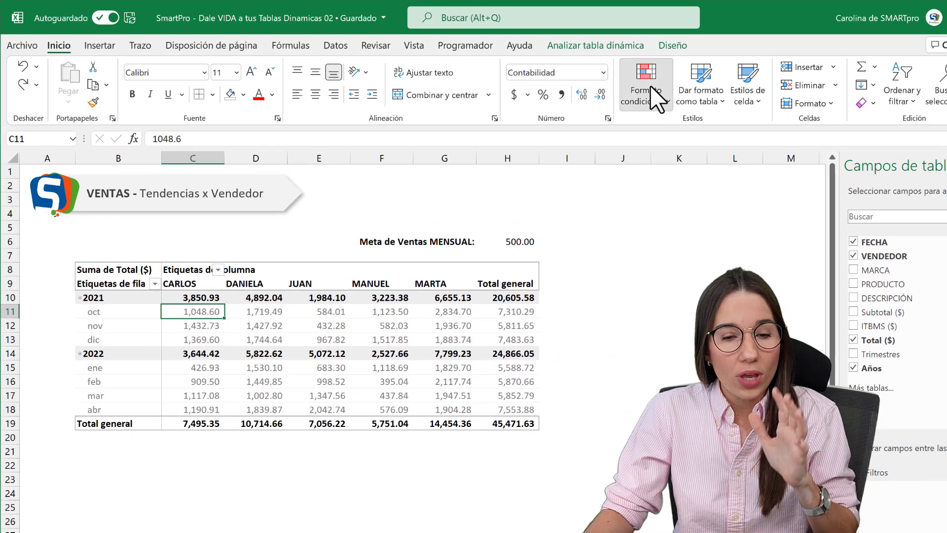
{"action": "left_click", "coordinate": [658, 99]}
{"action": "mouse_move", "coordinate": [688, 200]}
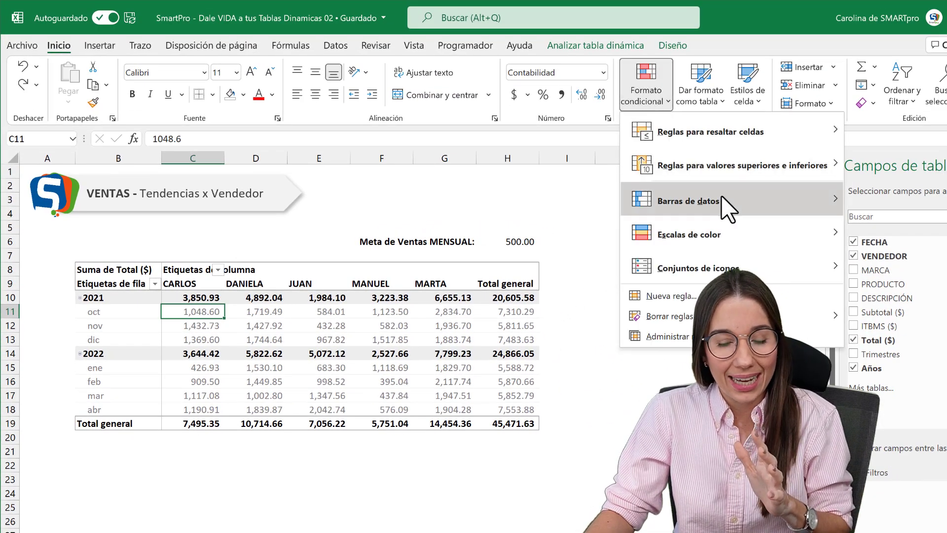
{"action": "left_click", "coordinate": [887, 226]}
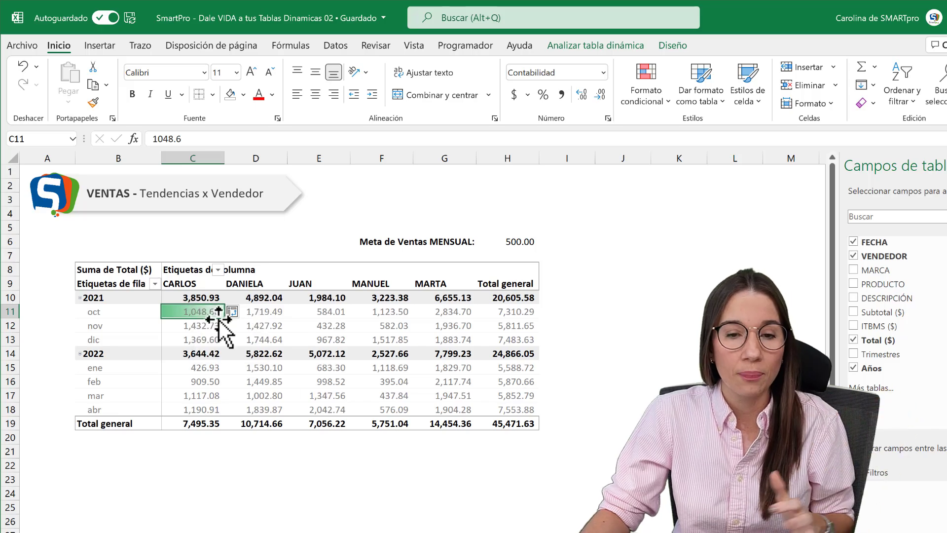
Edit the data bar rule in Manage Rules to cover all Suma de Total values for FECHA and VENDEDOR
{"action": "left_click", "coordinate": [646, 81]}
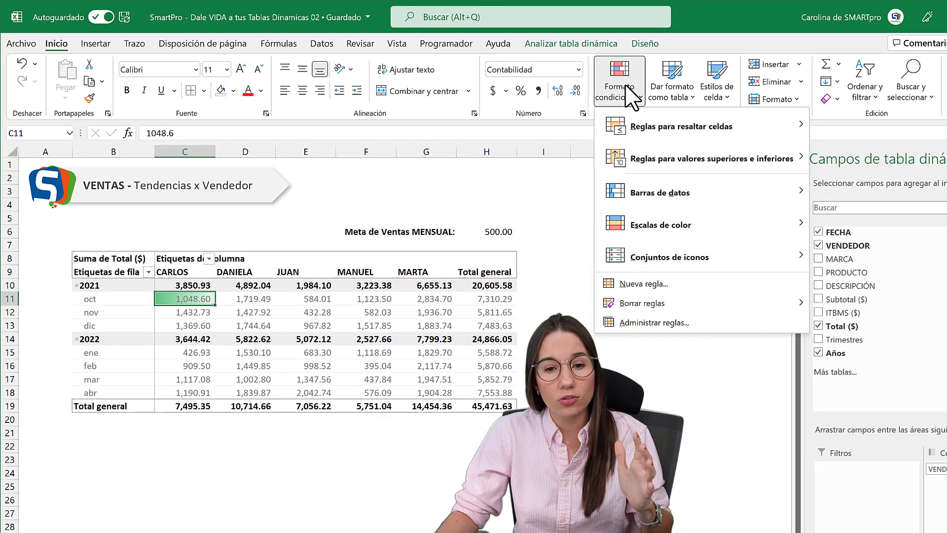
{"action": "left_click", "coordinate": [719, 323]}
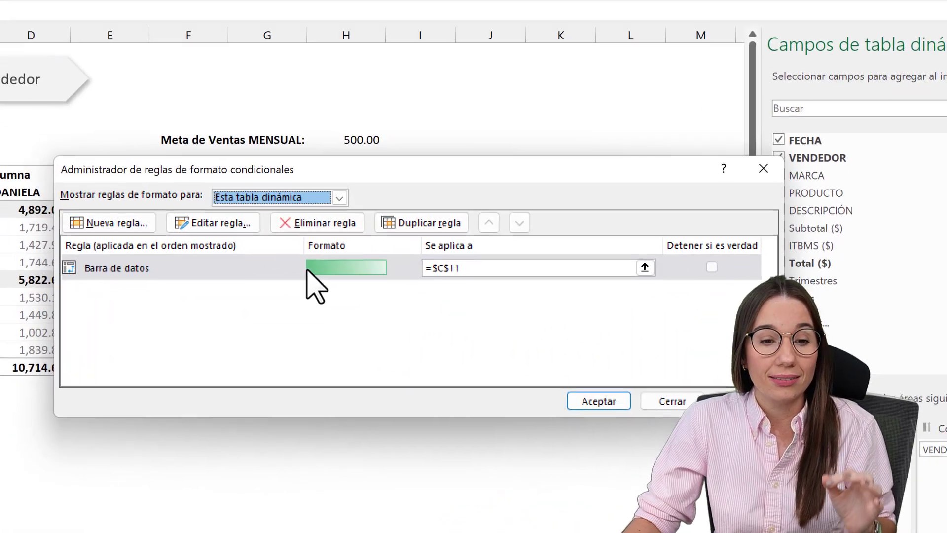
{"action": "left_click", "coordinate": [236, 264]}
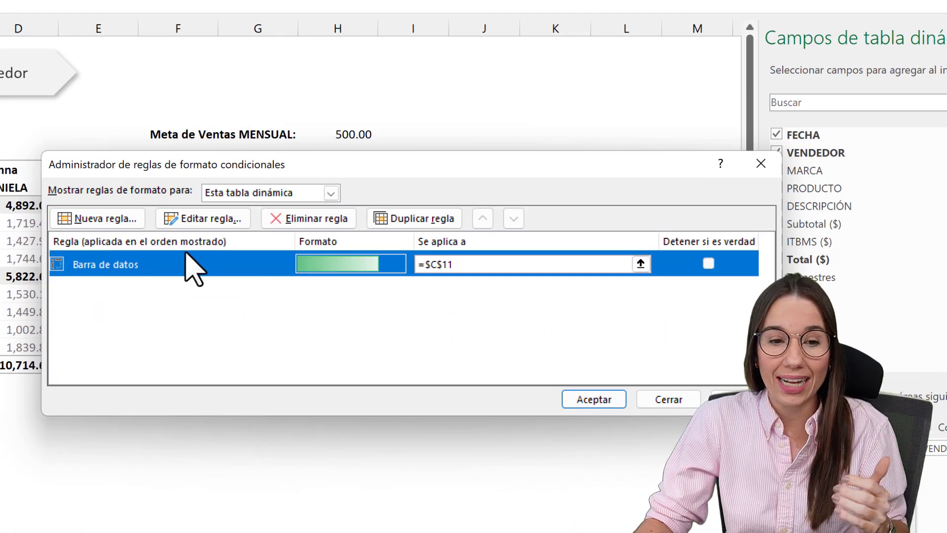
{"action": "left_click", "coordinate": [209, 217]}
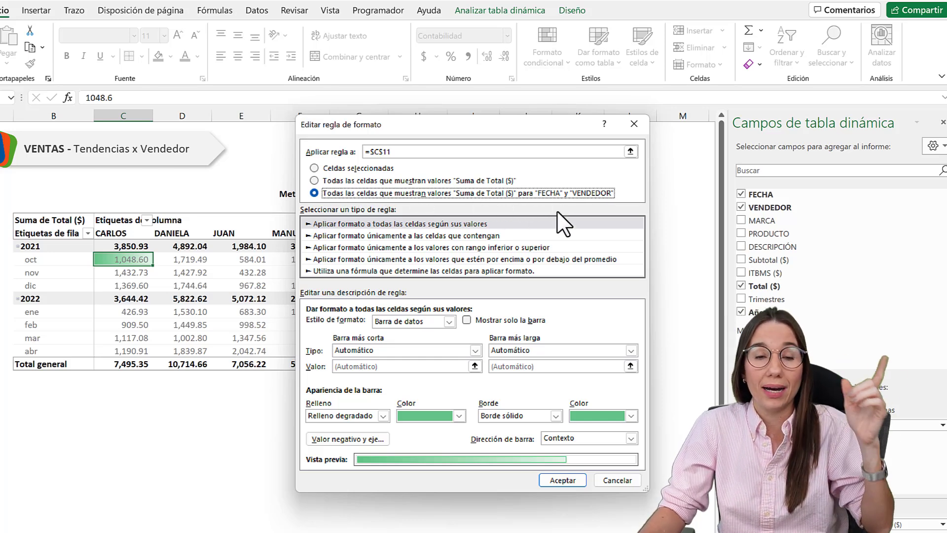
{"action": "left_click", "coordinate": [559, 483]}
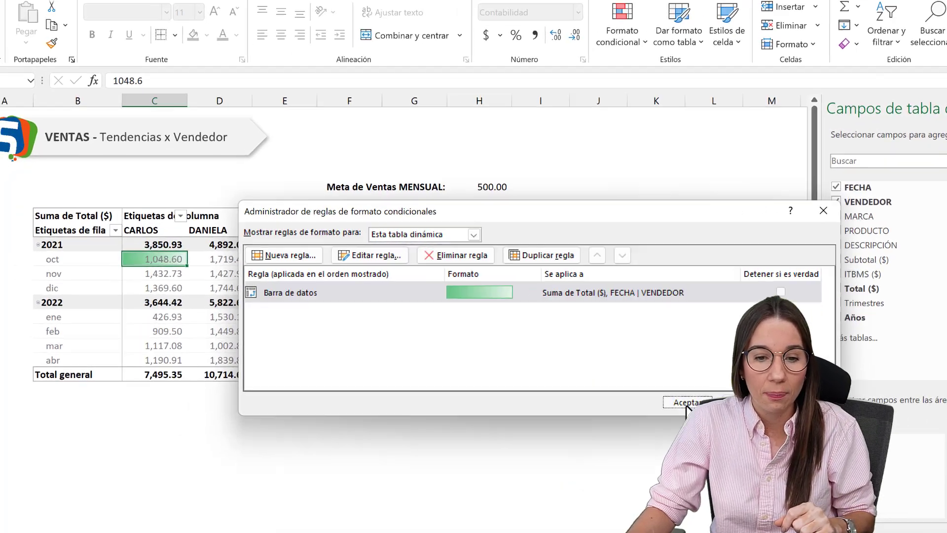
{"action": "left_click", "coordinate": [686, 402]}
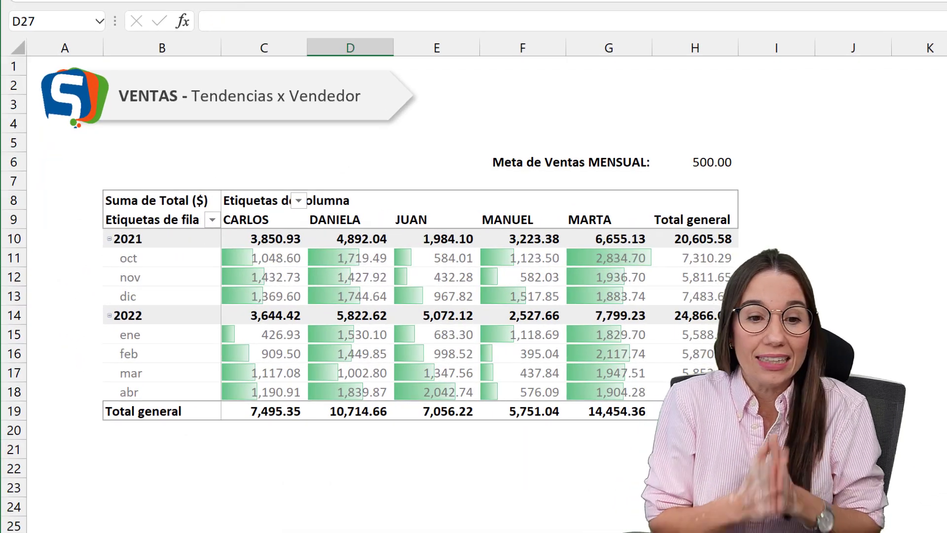
{"action": "left_click", "coordinate": [408, 488]}
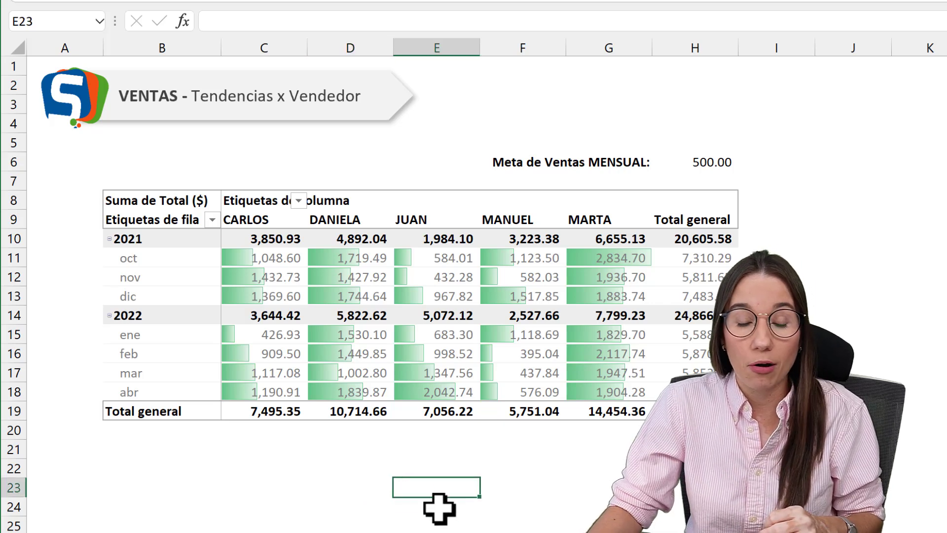
{"action": "left_click", "coordinate": [437, 466]}
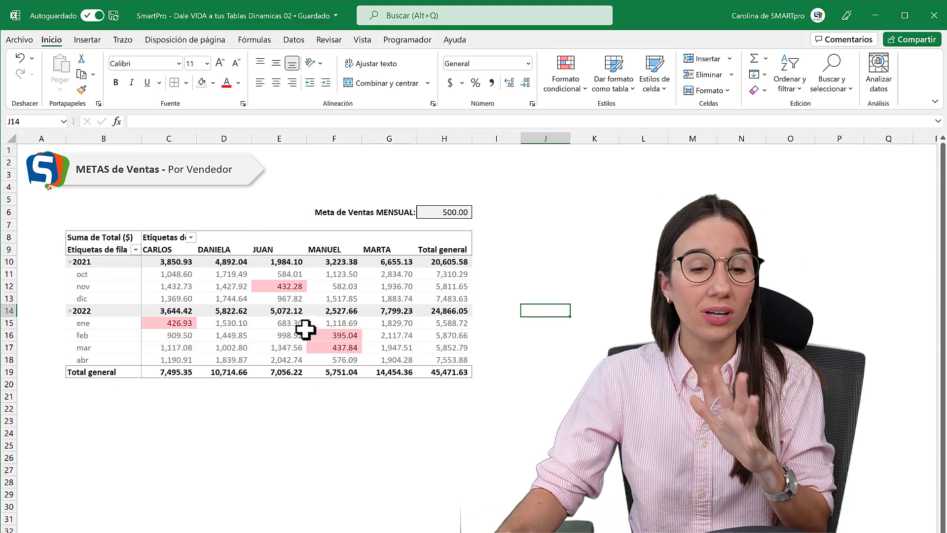
Check MANUEL's and JUAN's monthly sales that are shaded red below the 500.00 goal
{"action": "left_click", "coordinate": [336, 274]}
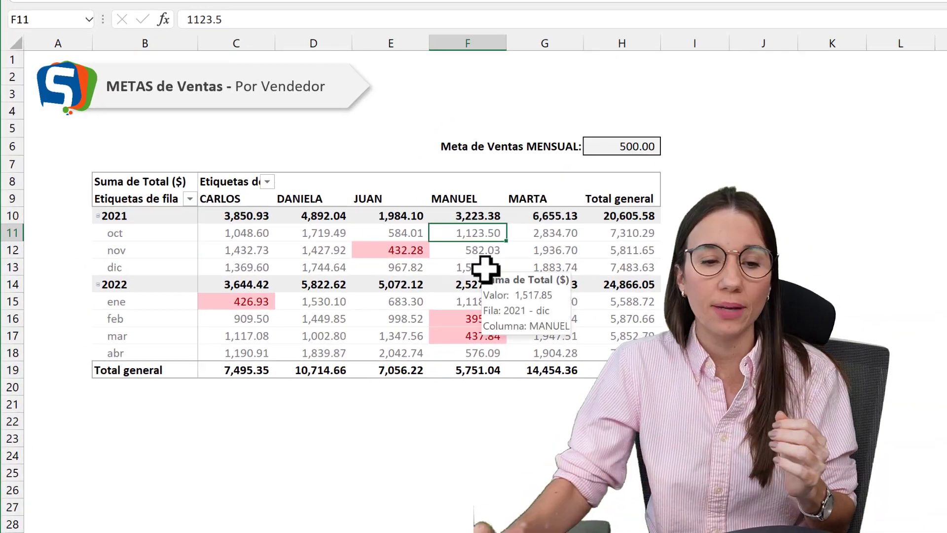
{"action": "left_click", "coordinate": [416, 251]}
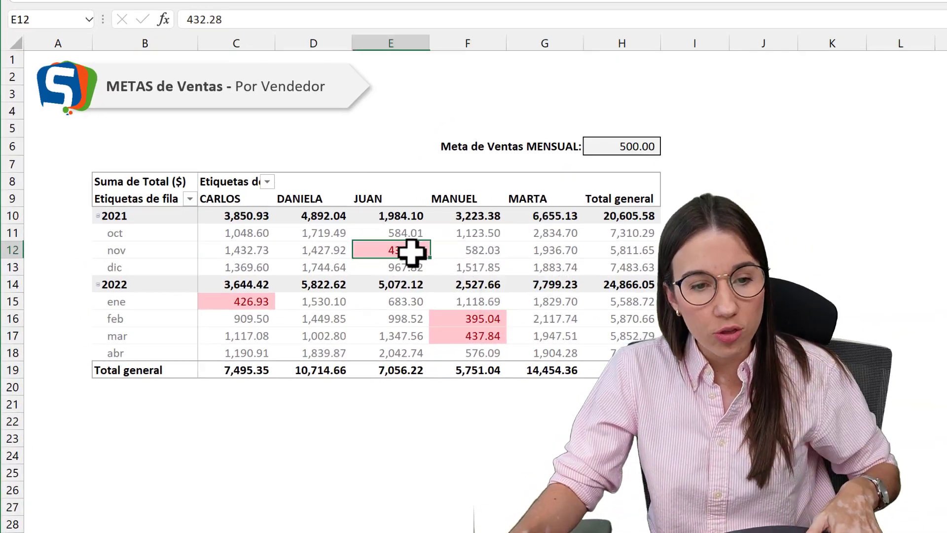
{"action": "left_click", "coordinate": [488, 323]}
{"action": "left_click", "coordinate": [488, 335]}
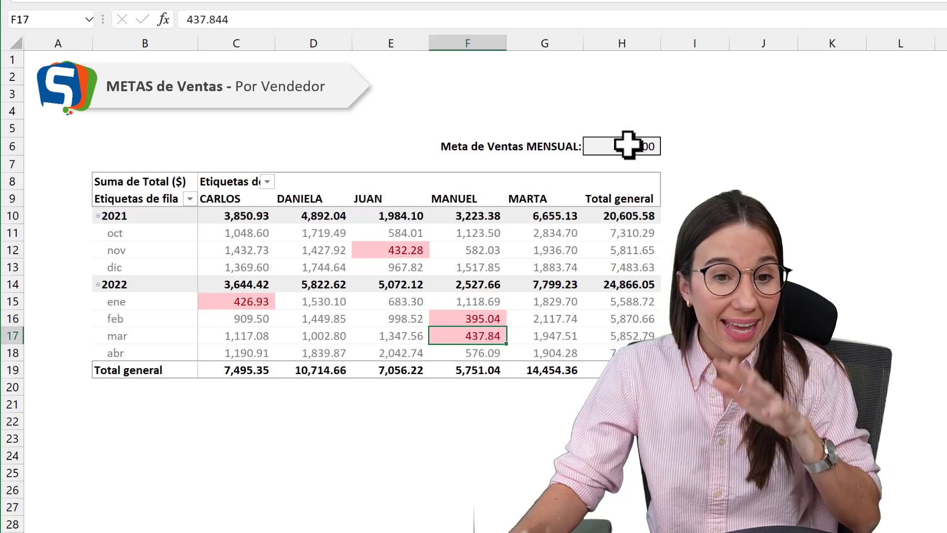
Raise the monthly goal in H6 to 600, then return to the VENTAS trends sheet
{"action": "left_click", "coordinate": [644, 151]}
{"action": "type", "text": "6"}
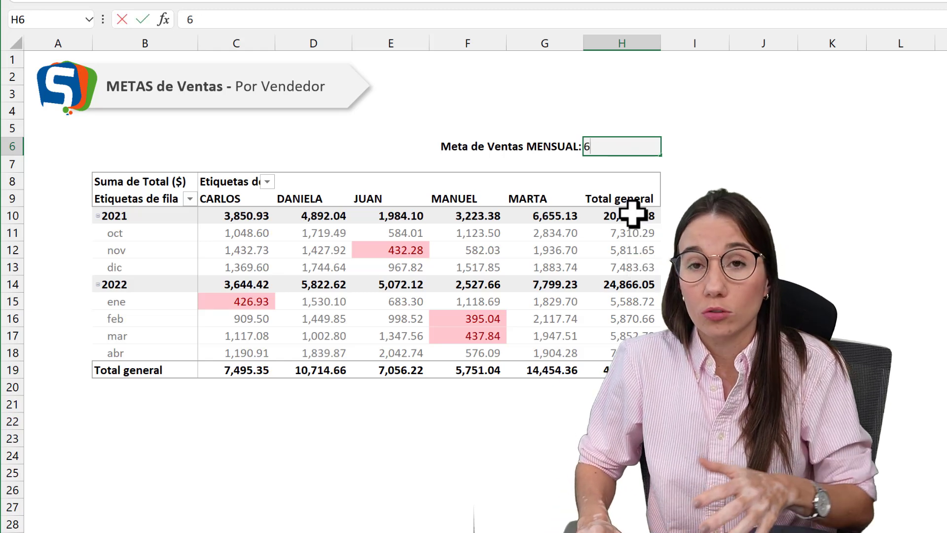
{"action": "type", "text": "00"}
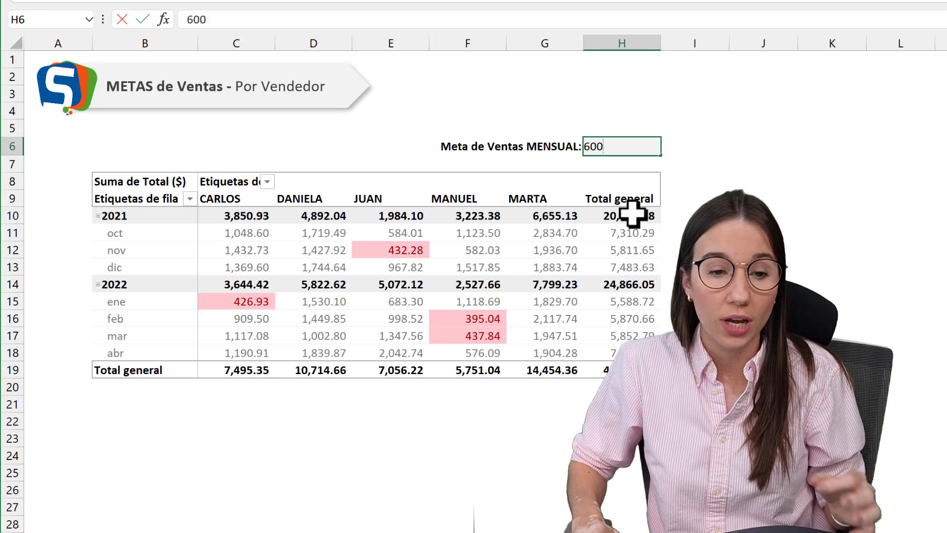
{"action": "key", "text": "Return"}
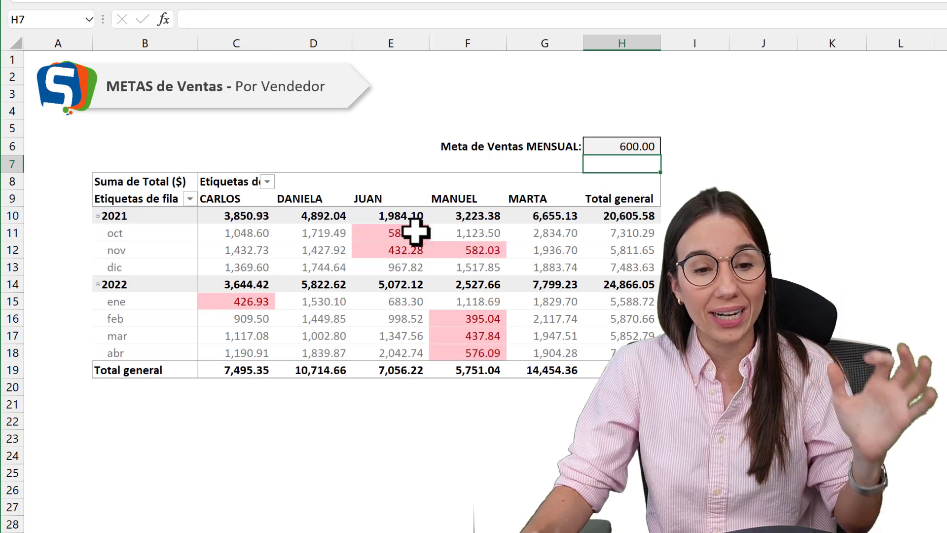
{"action": "left_click", "coordinate": [502, 353]}
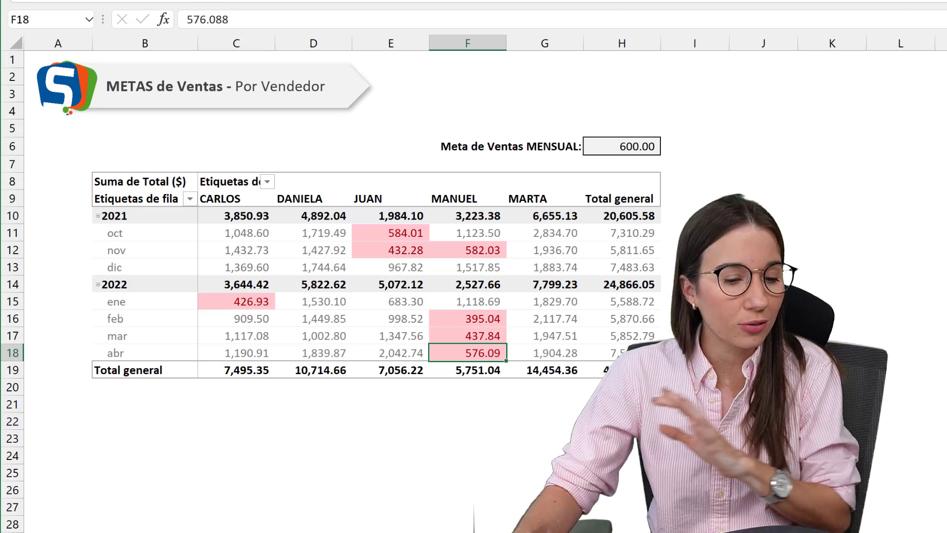
{"action": "key", "text": "ctrl+Page_Down"}
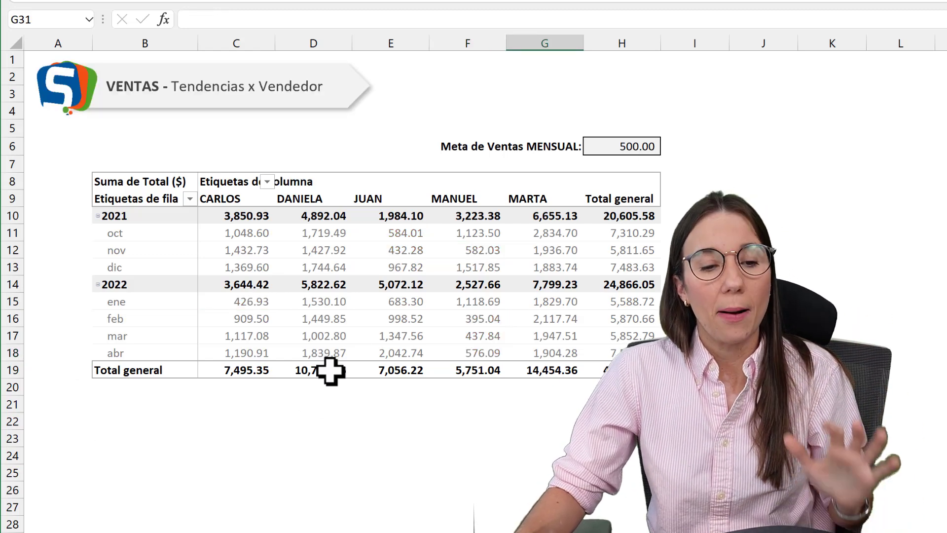
Select the 2021 and 2022 monthly sales (C11:G13, C15:G18) and open Conditional Formatting's highlight-cell rules
{"action": "left_click", "coordinate": [363, 332]}
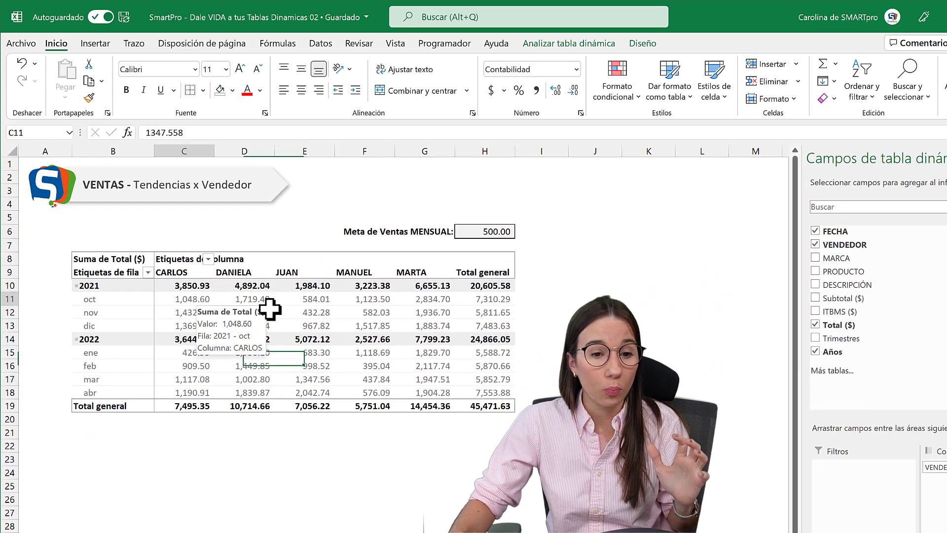
{"action": "left_click_drag", "start_coordinate": [269, 309], "coordinate": [424, 326]}
{"action": "left_click_drag", "start_coordinate": [203, 354], "coordinate": [453, 379]}
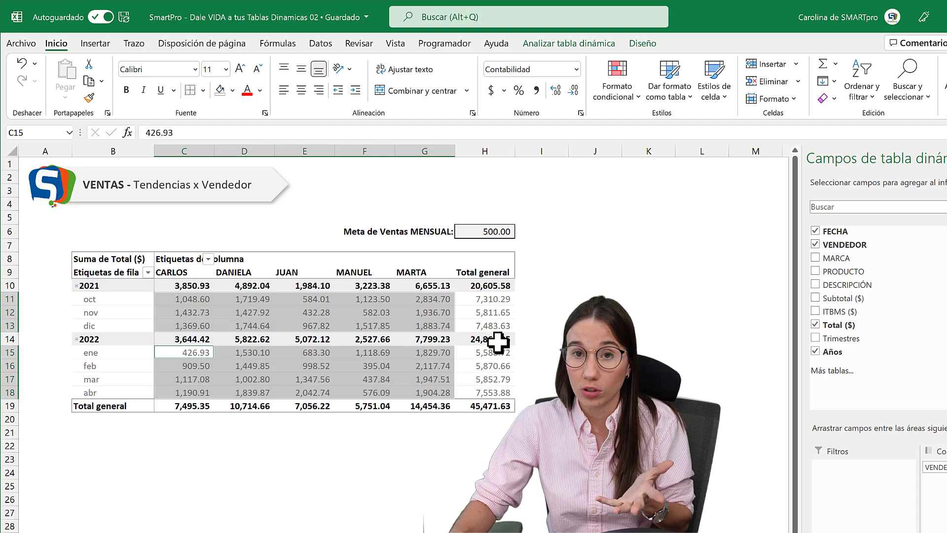
{"action": "left_click", "coordinate": [281, 308]}
{"action": "mouse_move", "coordinate": [304, 312]}
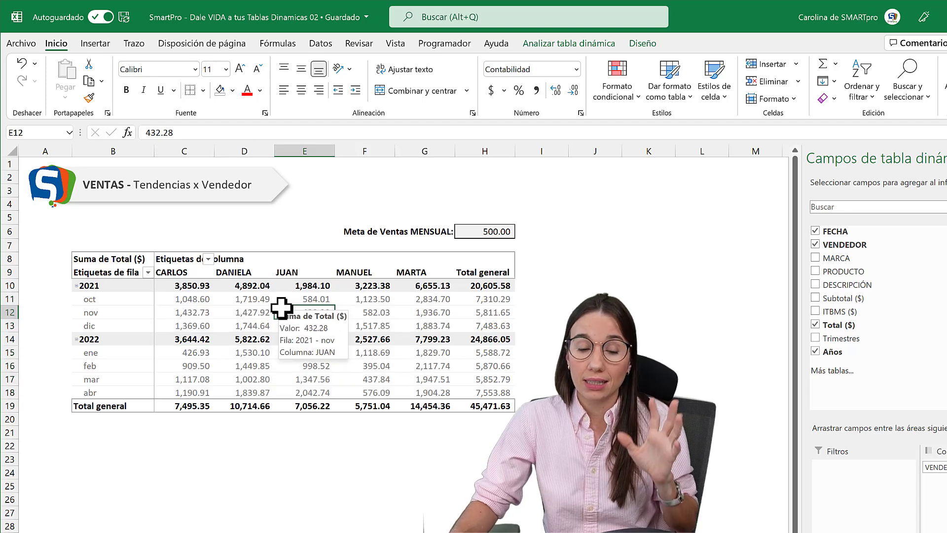
{"action": "left_click", "coordinate": [206, 301]}
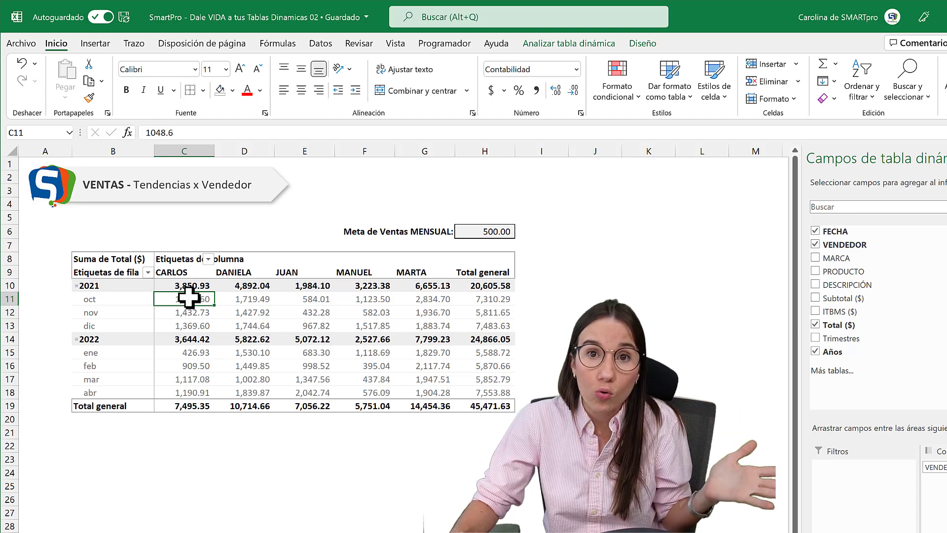
{"action": "left_click", "coordinate": [624, 83]}
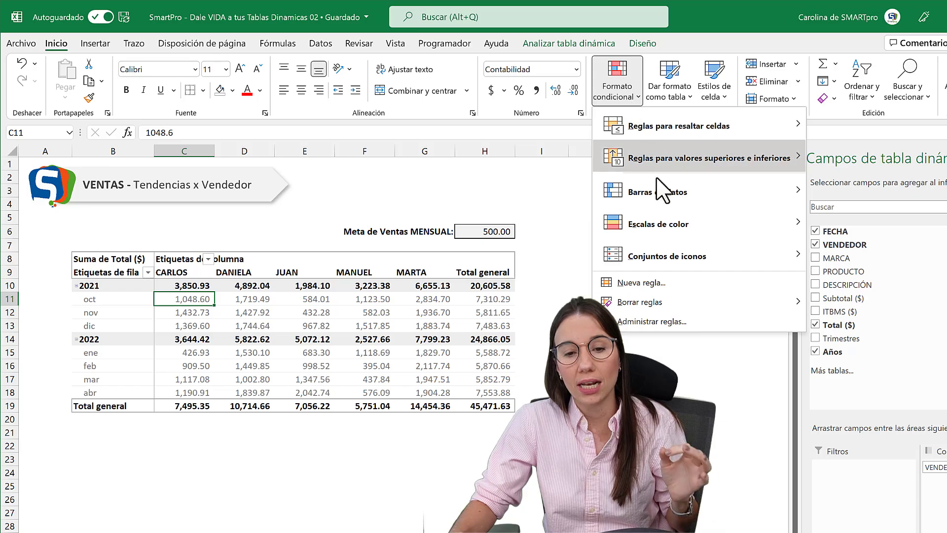
{"action": "mouse_move", "coordinate": [577, 173]}
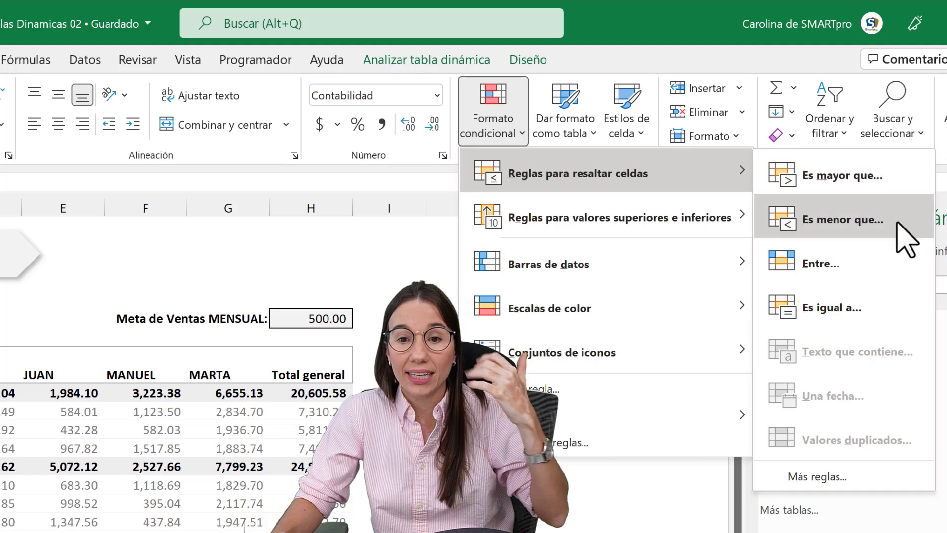
Start an 'Es menor que...' rule comparing the sales against the goal cell =$H$6
{"action": "left_click", "coordinate": [888, 226]}
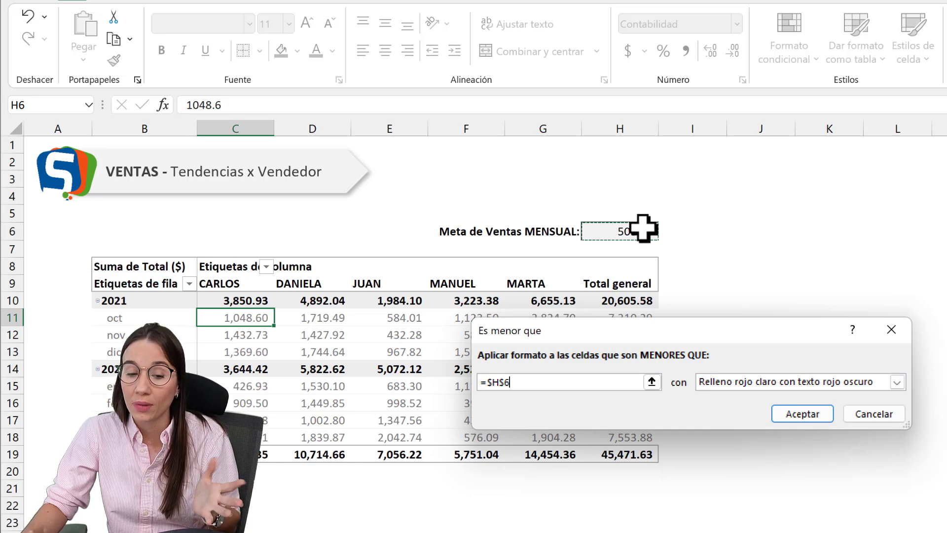
Keep 'Relleno rojo claro con texto rojo oscuro' as the less-than format and accept the rule
{"action": "left_click", "coordinate": [818, 381]}
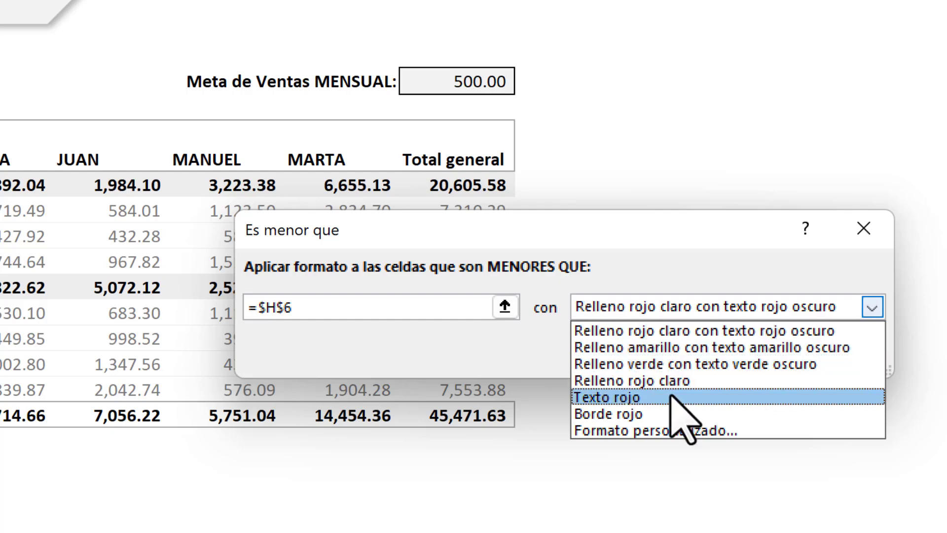
{"action": "left_click", "coordinate": [657, 429]}
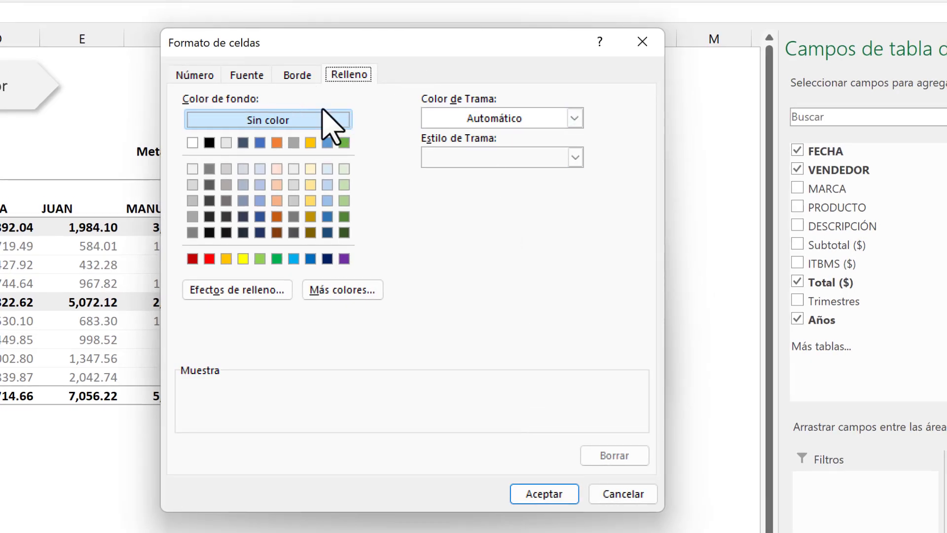
{"action": "left_click", "coordinate": [622, 494]}
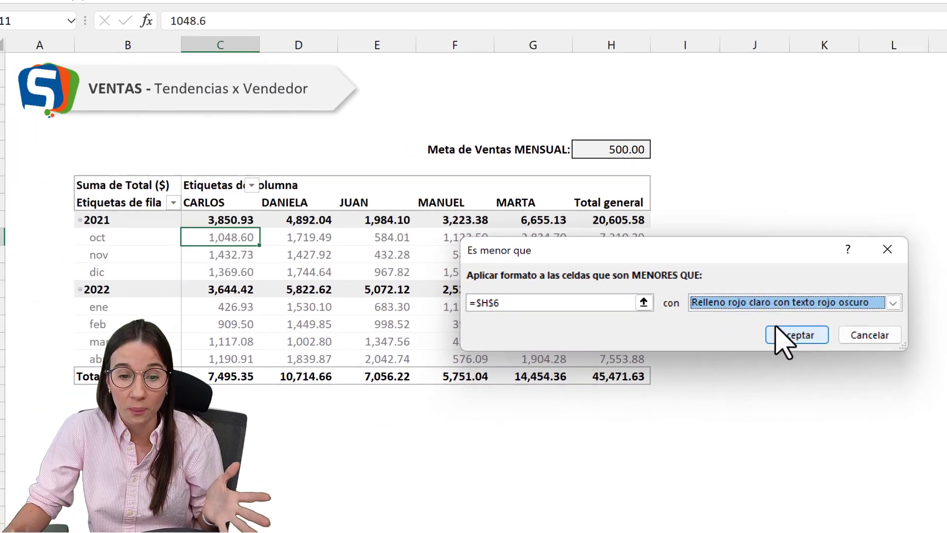
{"action": "left_click", "coordinate": [814, 338]}
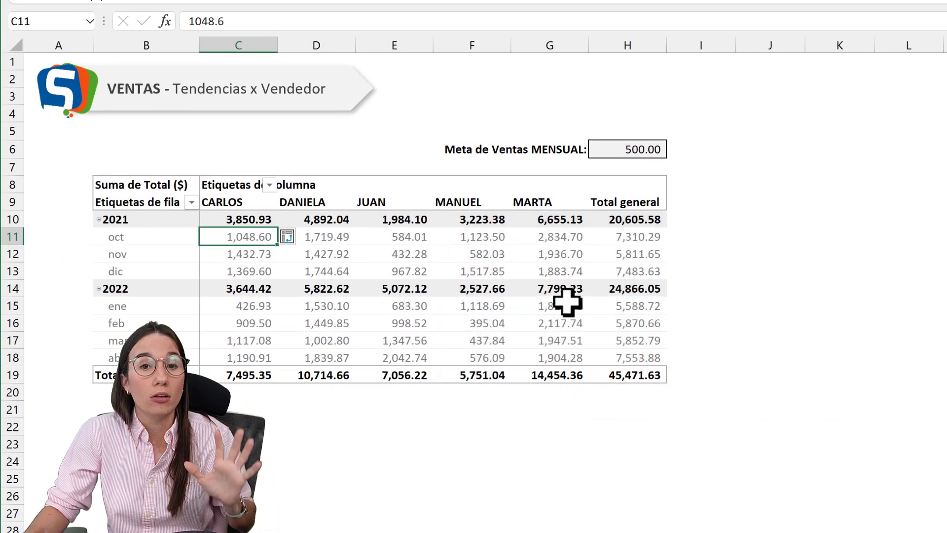
Extend the rule to all cells showing 'Suma de Total ($)' for FECHA and VENDEDOR
{"action": "left_click", "coordinate": [294, 238]}
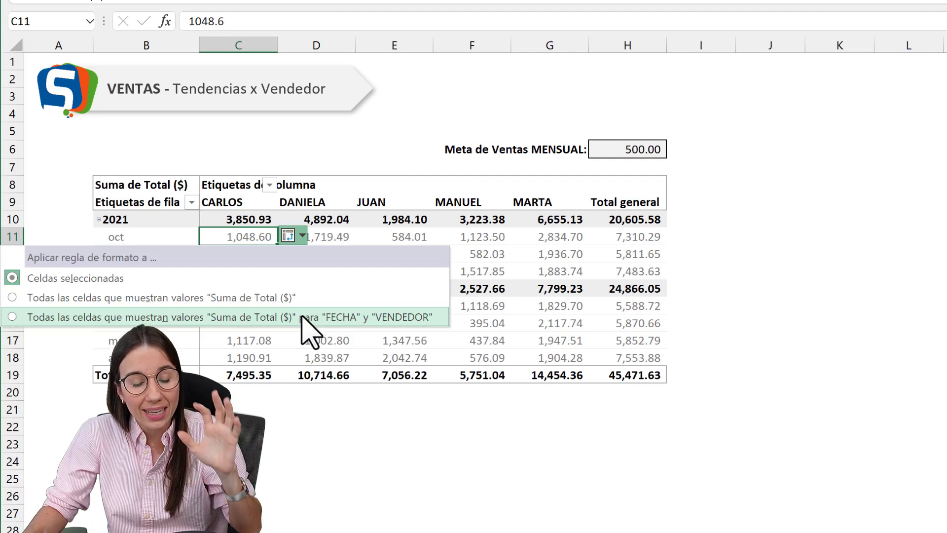
{"action": "left_click", "coordinate": [306, 317]}
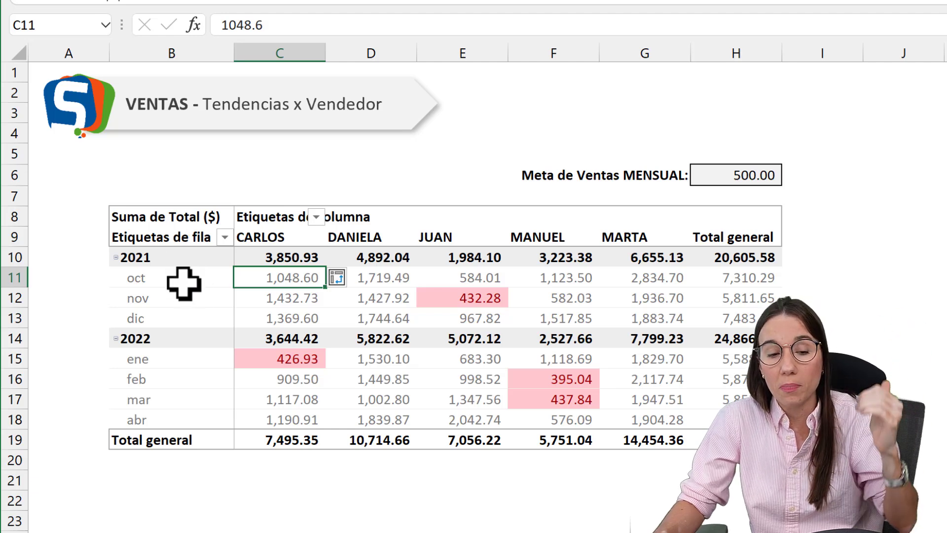
{"action": "left_click", "coordinate": [209, 285]}
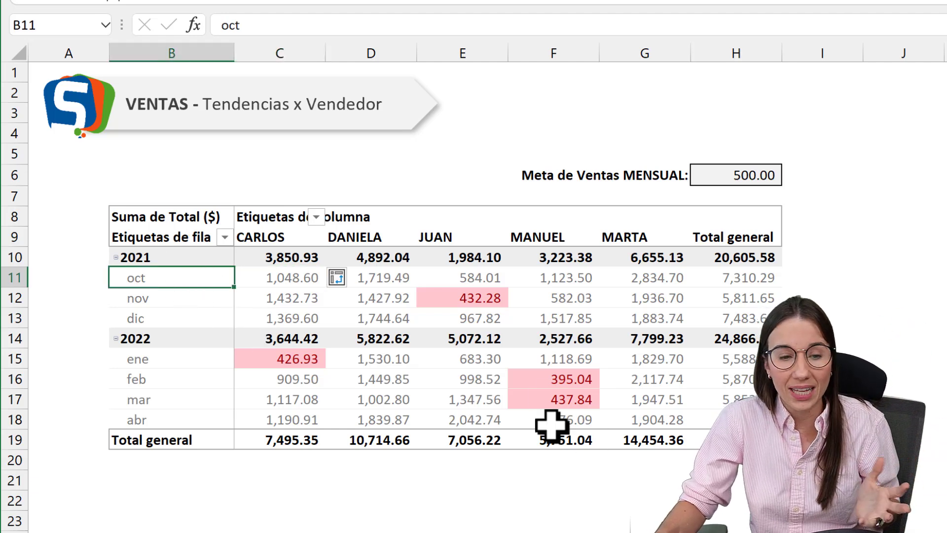
{"action": "left_click", "coordinate": [551, 317]}
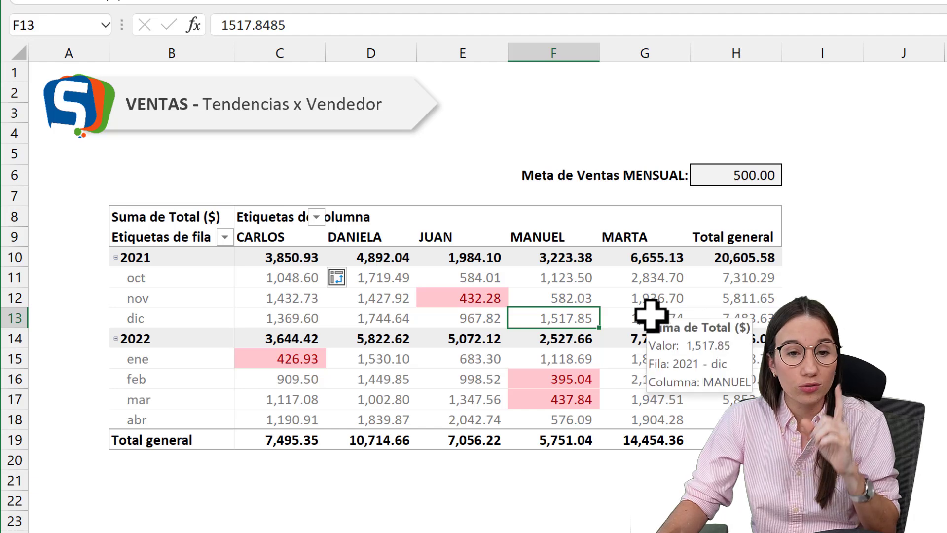
{"action": "left_click", "coordinate": [756, 171]}
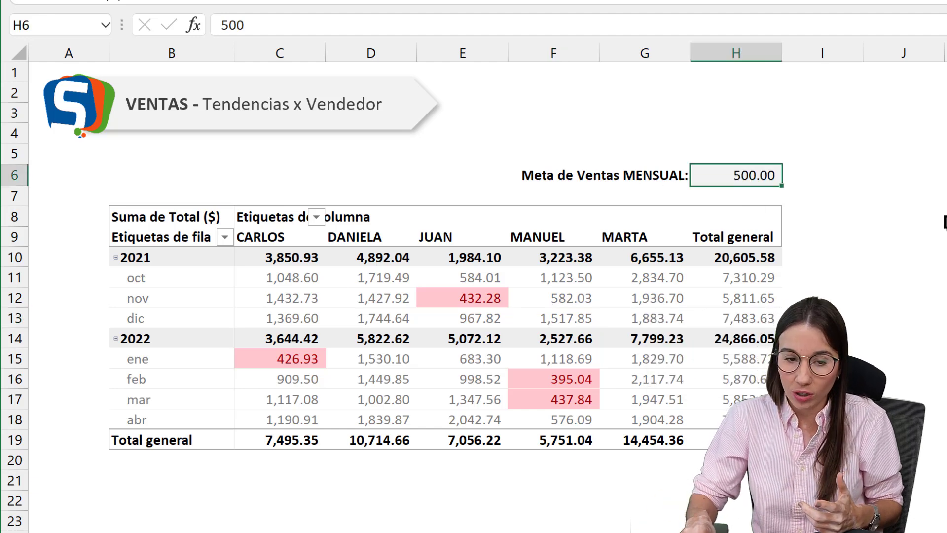
{"action": "type", "text": "600"}
{"action": "key", "text": "Return"}
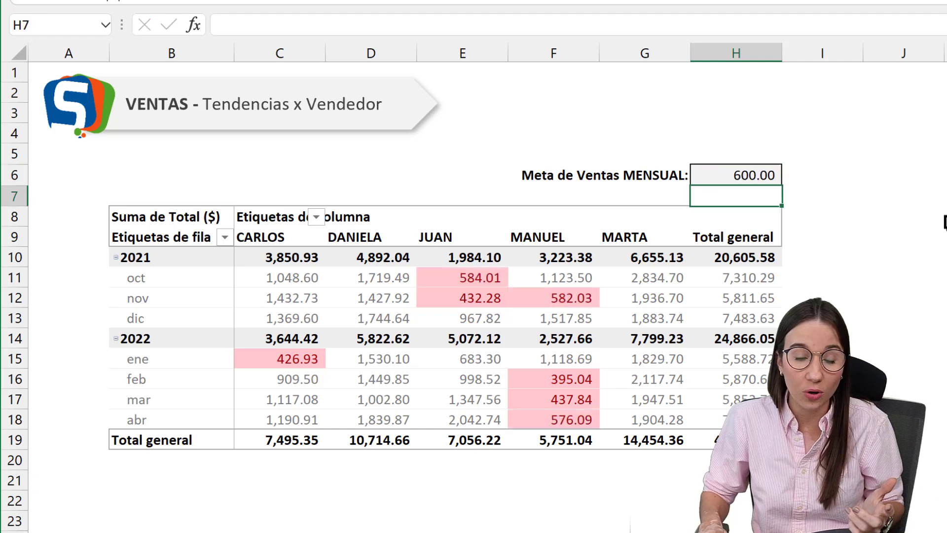
{"action": "key", "text": "Up"}
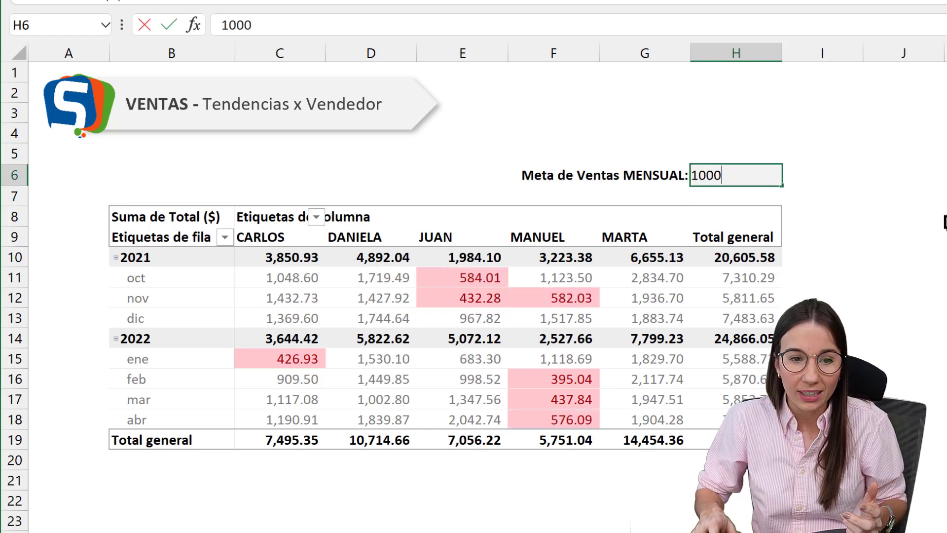
{"action": "key", "text": "Return"}
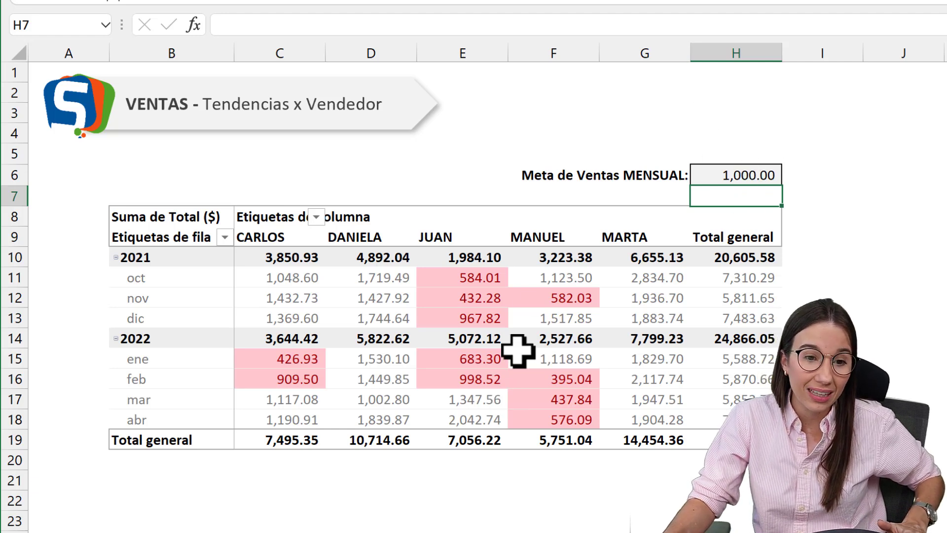
{"action": "key", "text": "Up"}
{"action": "type", "text": "50"}
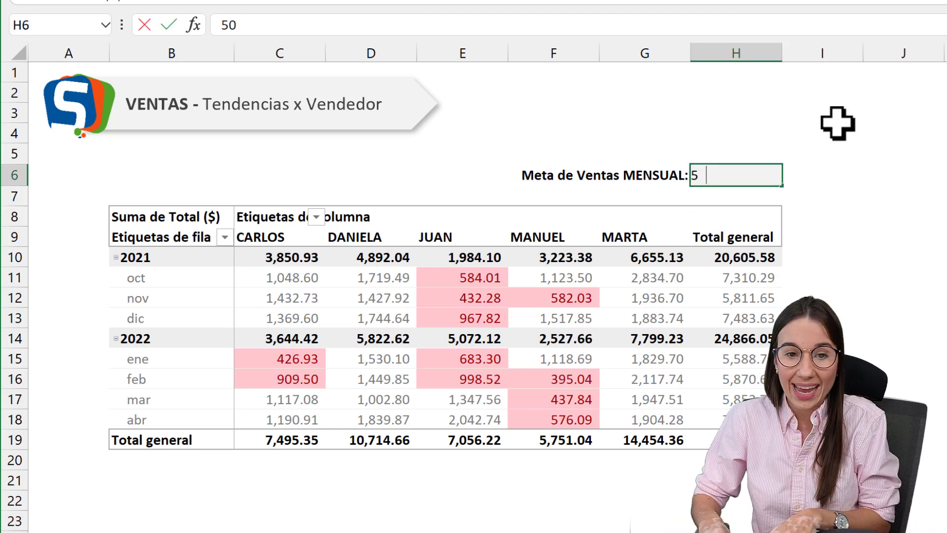
{"action": "key", "text": "Return"}
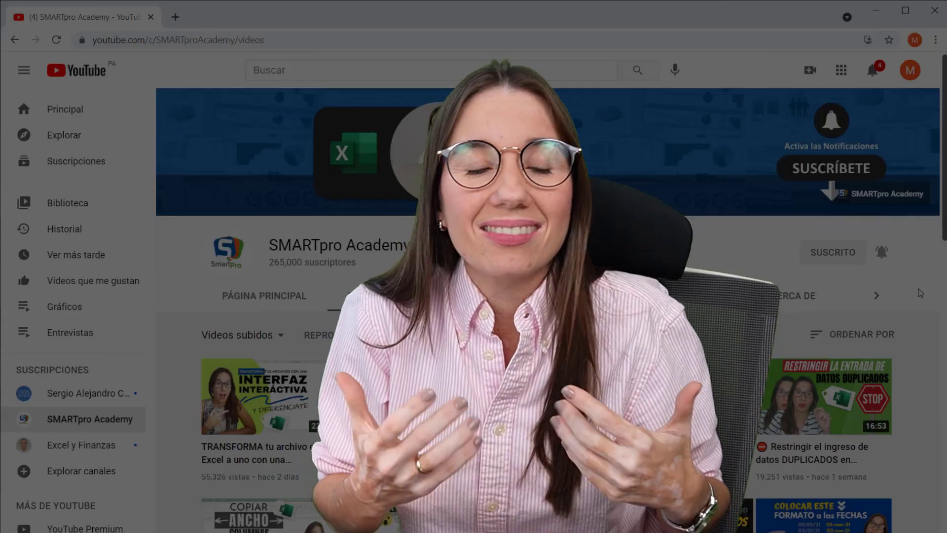
Scroll down the SMARTpro Academy Videos tab until the closing subscribe card appears
{"action": "scroll", "coordinate": [920, 293], "scroll_direction": "down", "scroll_amount": 2}
{"action": "scroll", "coordinate": [919, 293], "scroll_direction": "down", "scroll_amount": 1}
{"action": "scroll", "coordinate": [920, 293], "scroll_direction": "down", "scroll_amount": 2}
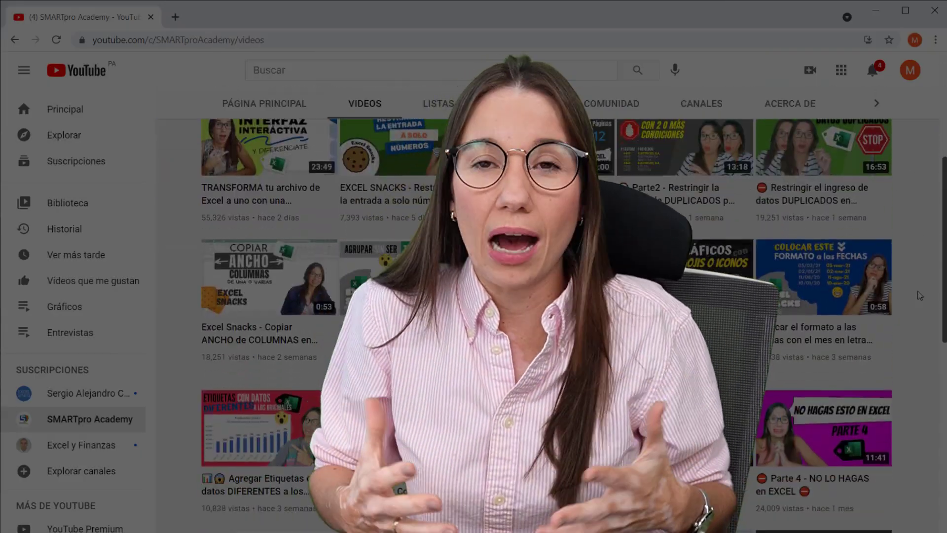
{"action": "scroll", "coordinate": [920, 293], "scroll_direction": "down", "scroll_amount": 1}
{"action": "scroll", "coordinate": [919, 295], "scroll_direction": "down", "scroll_amount": 2}
{"action": "scroll", "coordinate": [920, 295], "scroll_direction": "down", "scroll_amount": 3}
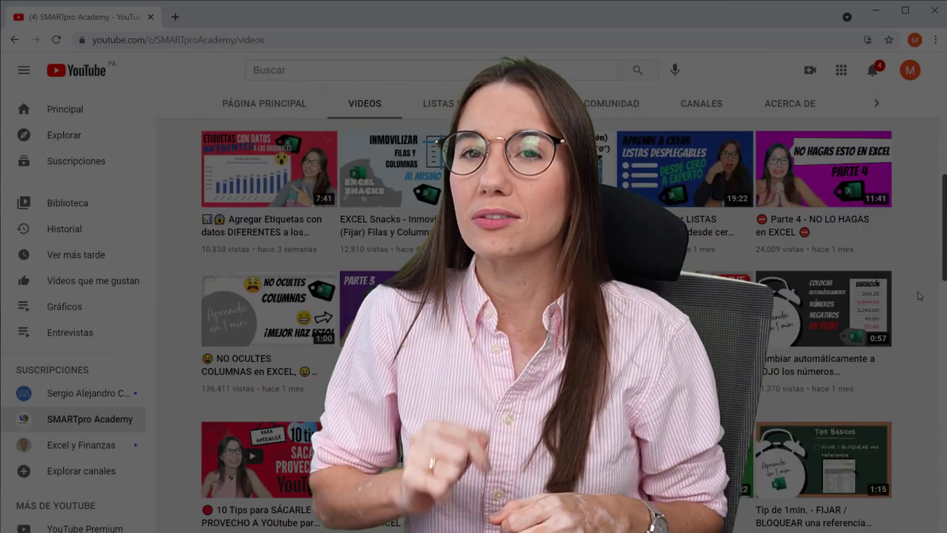
{"action": "scroll", "coordinate": [920, 295], "scroll_direction": "down", "scroll_amount": 2}
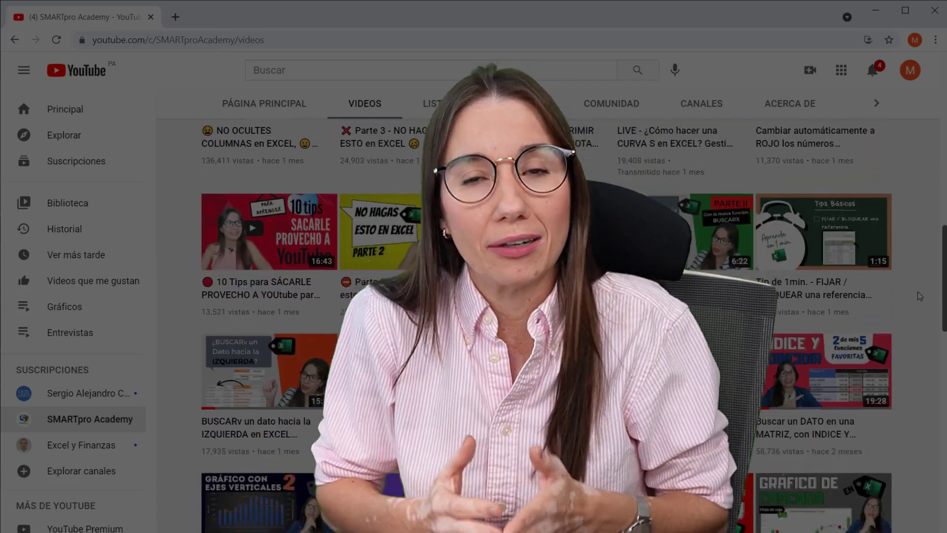
{"action": "scroll", "coordinate": [920, 295], "scroll_direction": "down", "scroll_amount": 3}
{"action": "scroll", "coordinate": [919, 296], "scroll_direction": "down", "scroll_amount": 1}
{"action": "scroll", "coordinate": [920, 296], "scroll_direction": "down", "scroll_amount": 1}
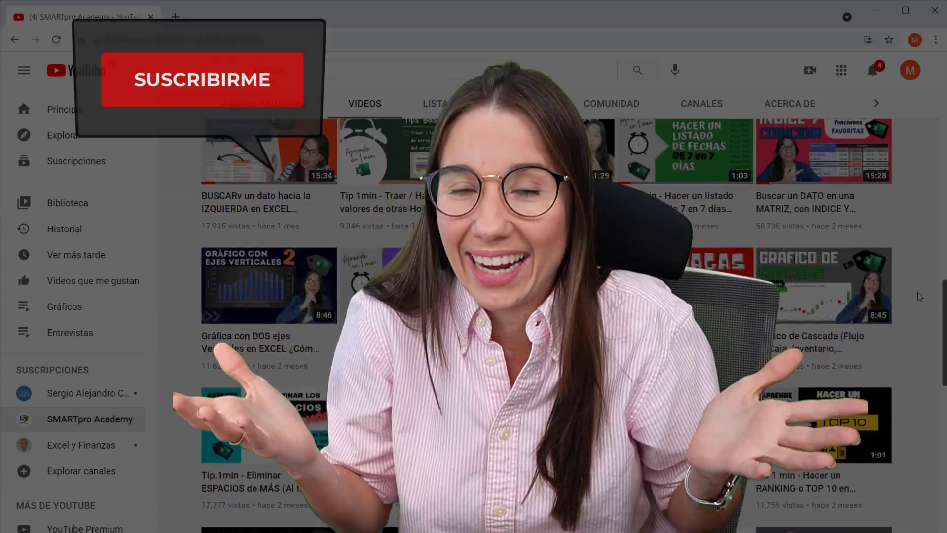
{"action": "scroll", "coordinate": [919, 296], "scroll_direction": "down", "scroll_amount": 1}
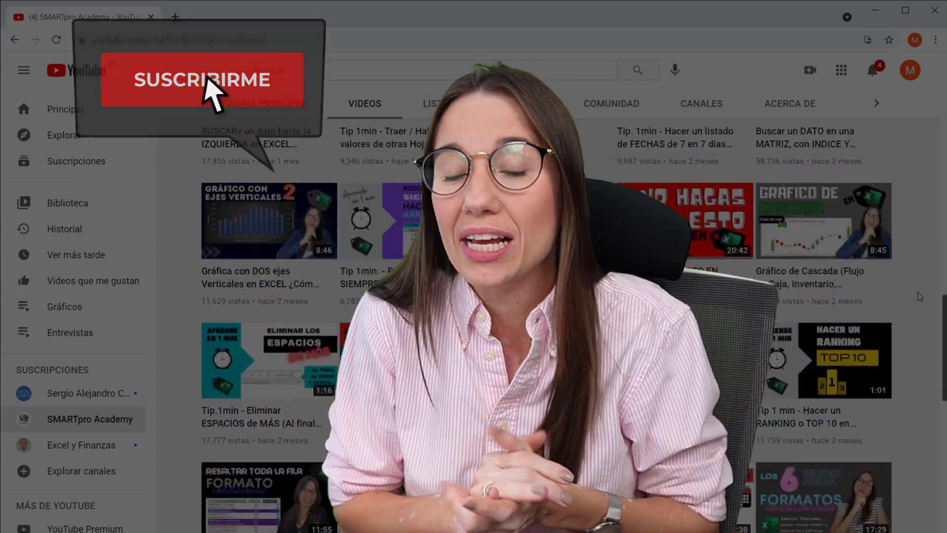
{"action": "scroll", "coordinate": [920, 296], "scroll_direction": "down", "scroll_amount": 2}
{"action": "scroll", "coordinate": [919, 296], "scroll_direction": "down", "scroll_amount": 1}
{"action": "scroll", "coordinate": [920, 295], "scroll_direction": "down", "scroll_amount": 1}
{"action": "scroll", "coordinate": [919, 296], "scroll_direction": "down", "scroll_amount": 3}
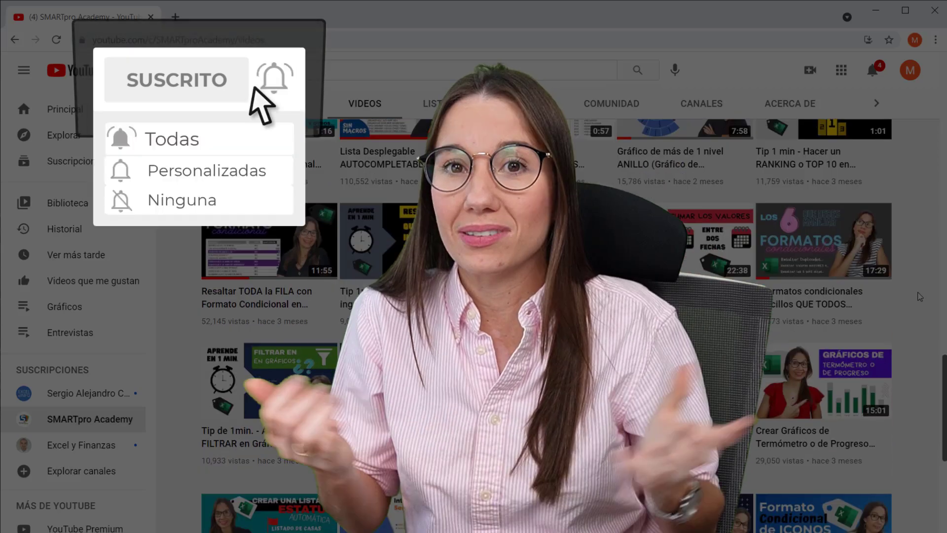
{"action": "scroll", "coordinate": [919, 296], "scroll_direction": "down", "scroll_amount": 2}
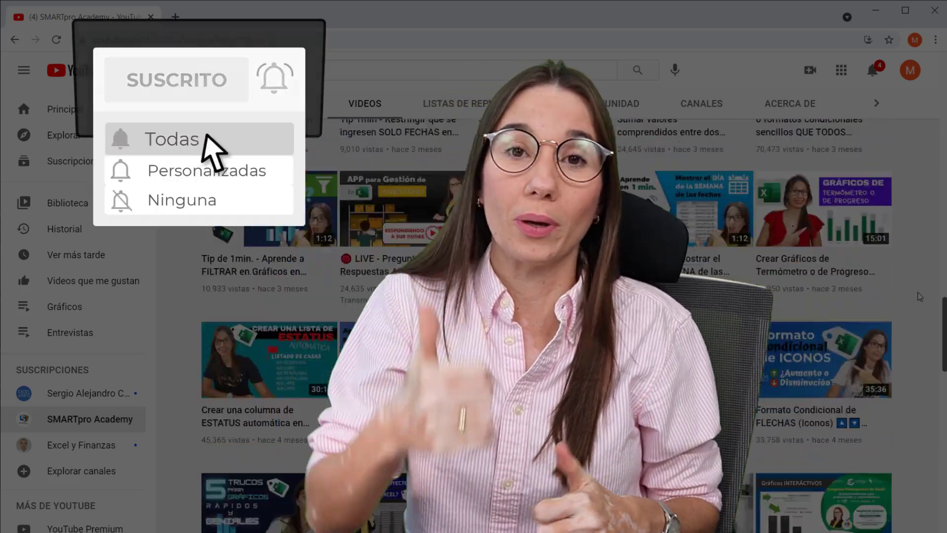
{"action": "scroll", "coordinate": [920, 295], "scroll_direction": "down", "scroll_amount": 2}
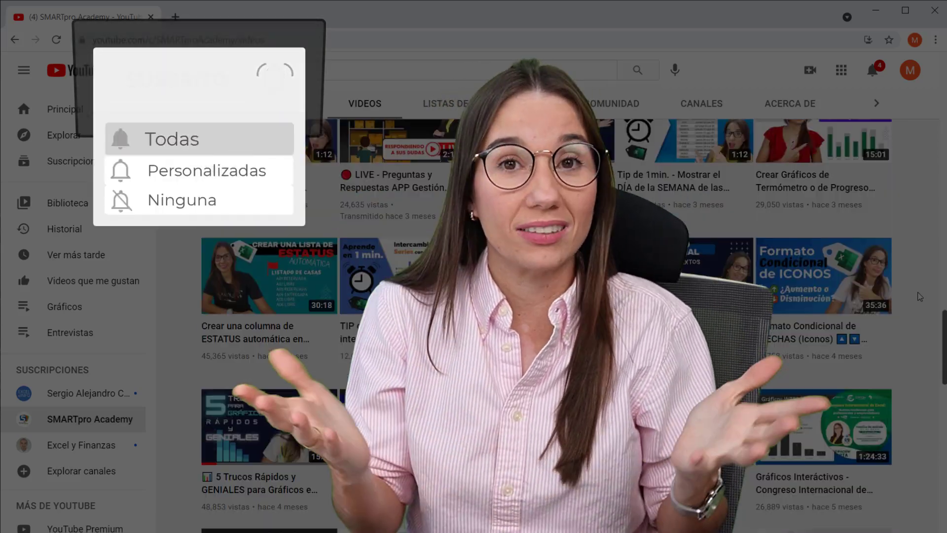
{"action": "scroll", "coordinate": [920, 296], "scroll_direction": "down", "scroll_amount": 3}
{"action": "scroll", "coordinate": [920, 296], "scroll_direction": "down", "scroll_amount": 1}
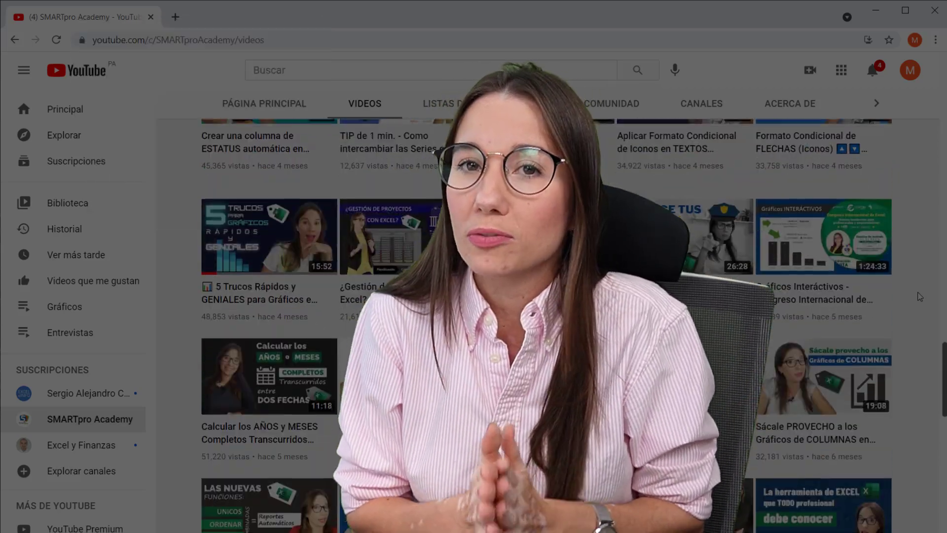
{"action": "scroll", "coordinate": [919, 296], "scroll_direction": "down", "scroll_amount": 1}
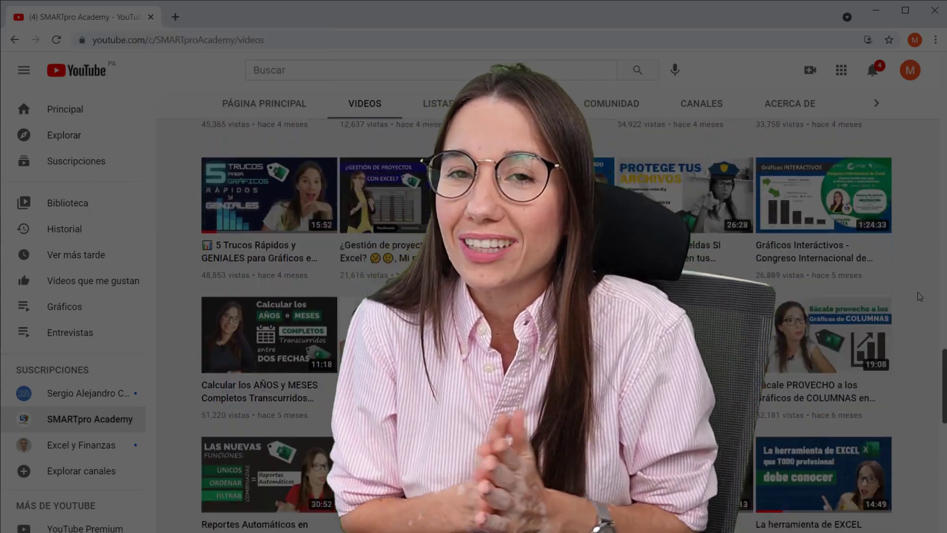
{"action": "scroll", "coordinate": [920, 296], "scroll_direction": "down", "scroll_amount": 2}
{"action": "scroll", "coordinate": [919, 296], "scroll_direction": "down", "scroll_amount": 1}
{"action": "scroll", "coordinate": [920, 296], "scroll_direction": "down", "scroll_amount": 1}
{"action": "scroll", "coordinate": [919, 296], "scroll_direction": "down", "scroll_amount": 1}
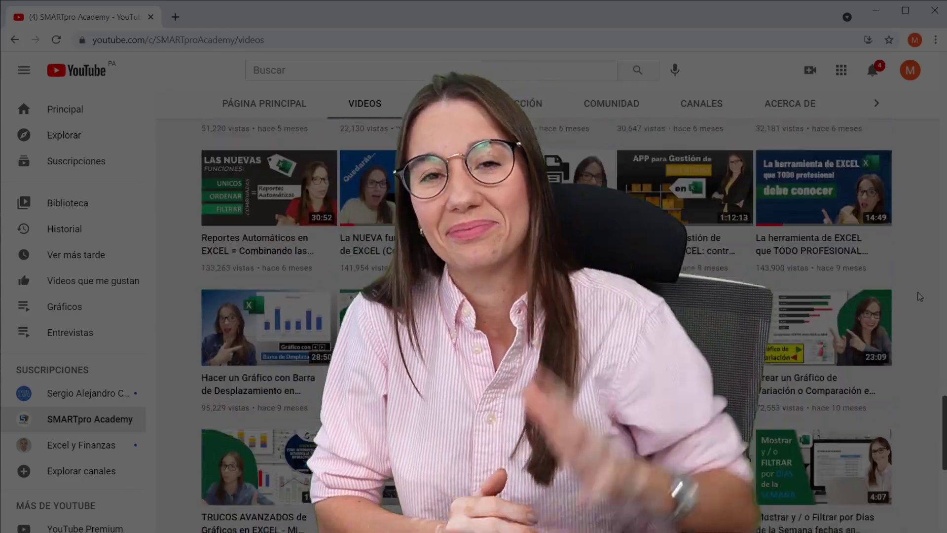
{"action": "scroll", "coordinate": [920, 296], "scroll_direction": "down", "scroll_amount": 1}
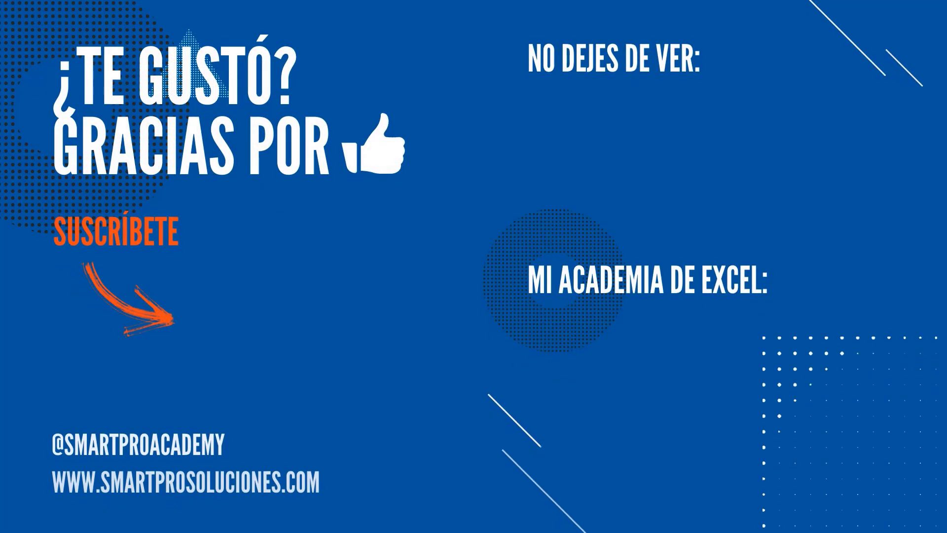